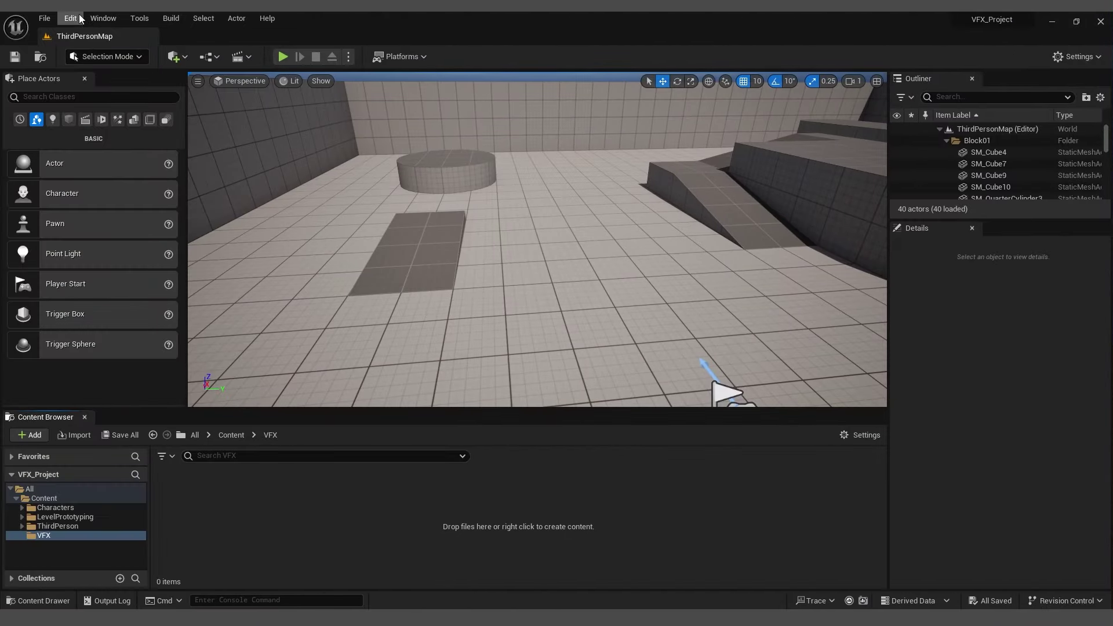
Enable the NiagaraFluids plugin, accept the beta version and restart the editor.
left_click(71, 19)
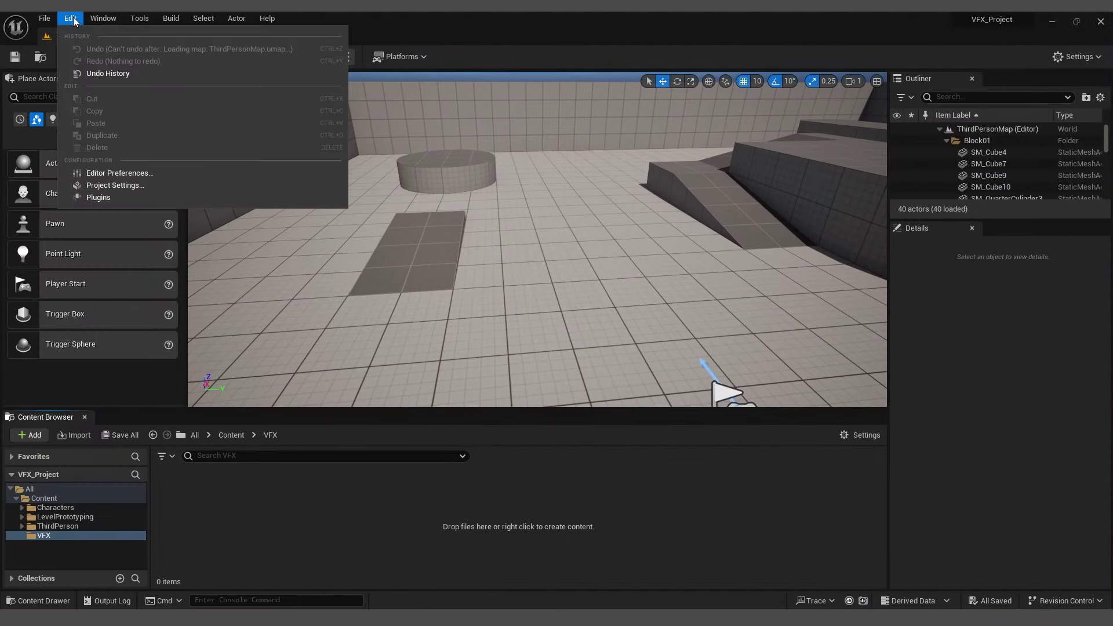
left_click(98, 197)
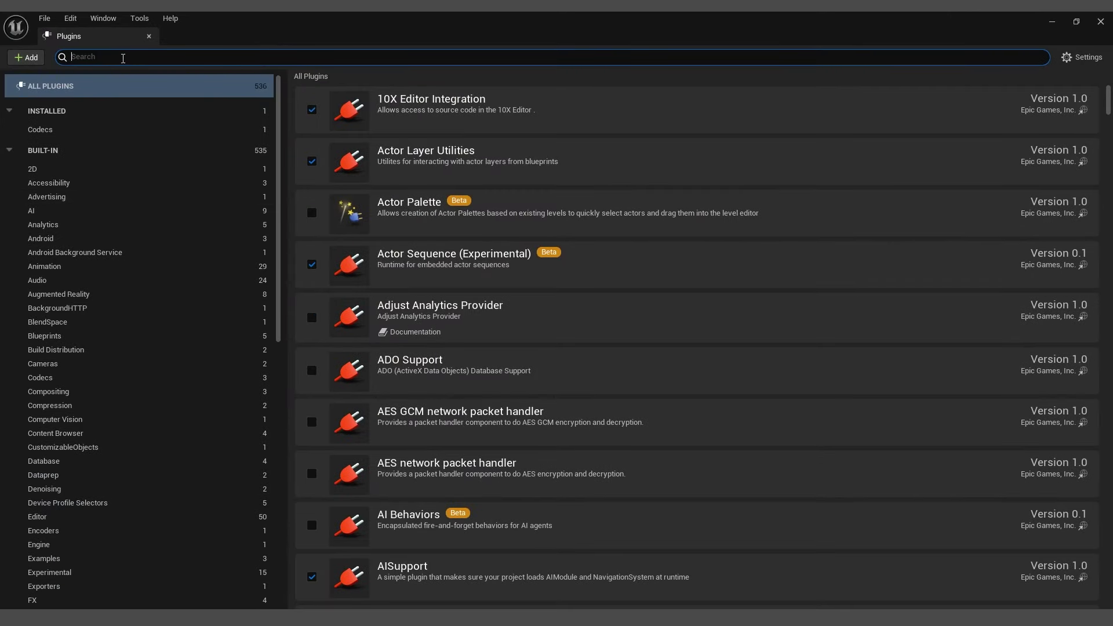
left_click(124, 57)
type("niagara")
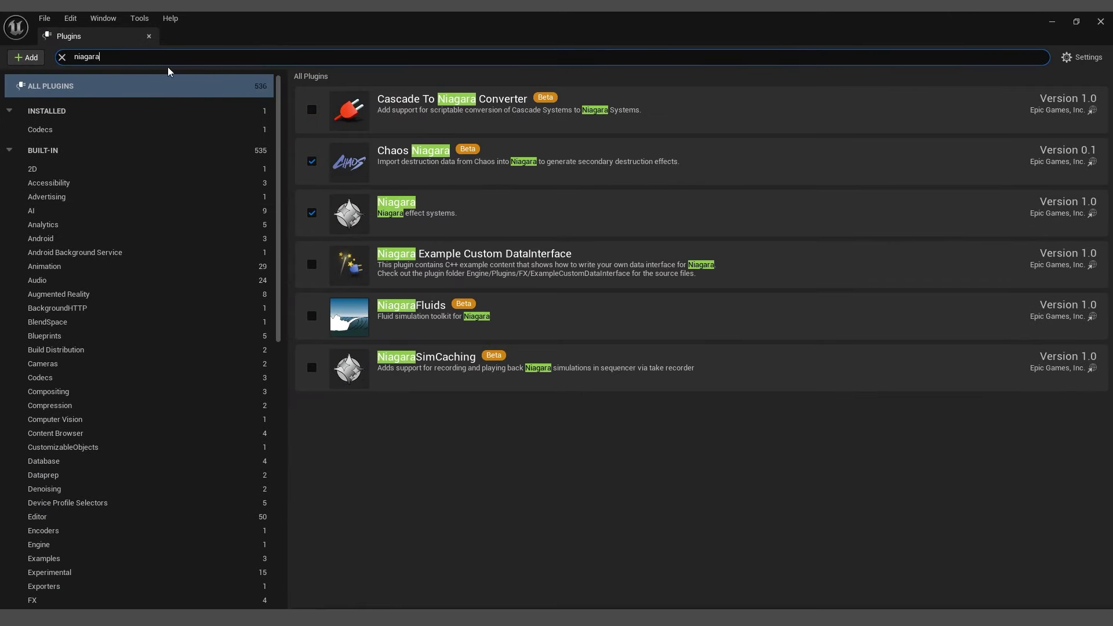
left_click(312, 318)
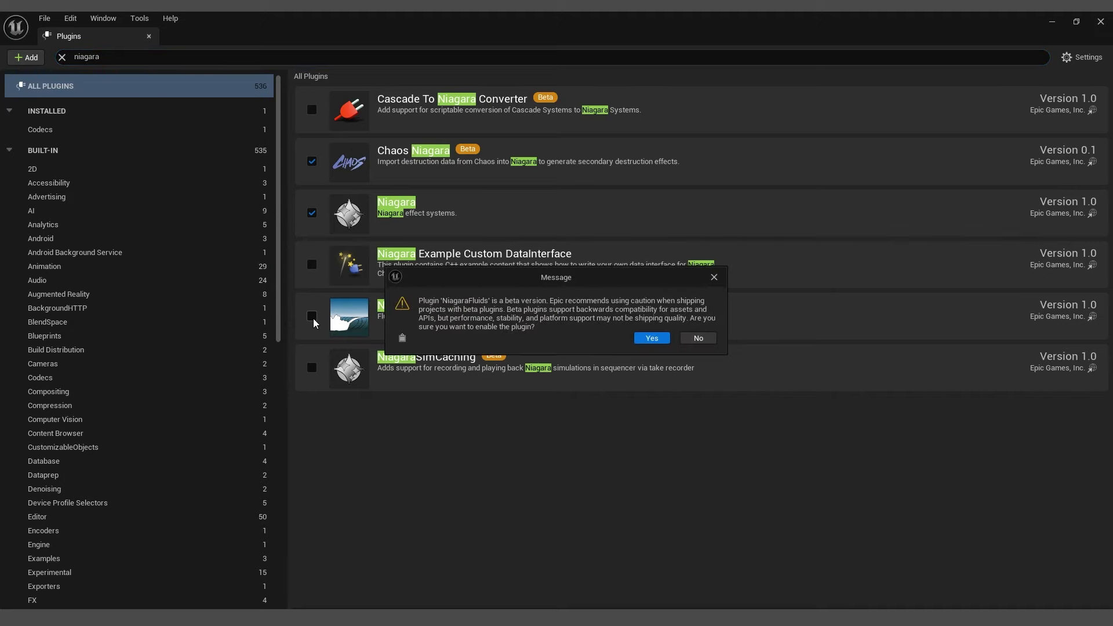
left_click(645, 342)
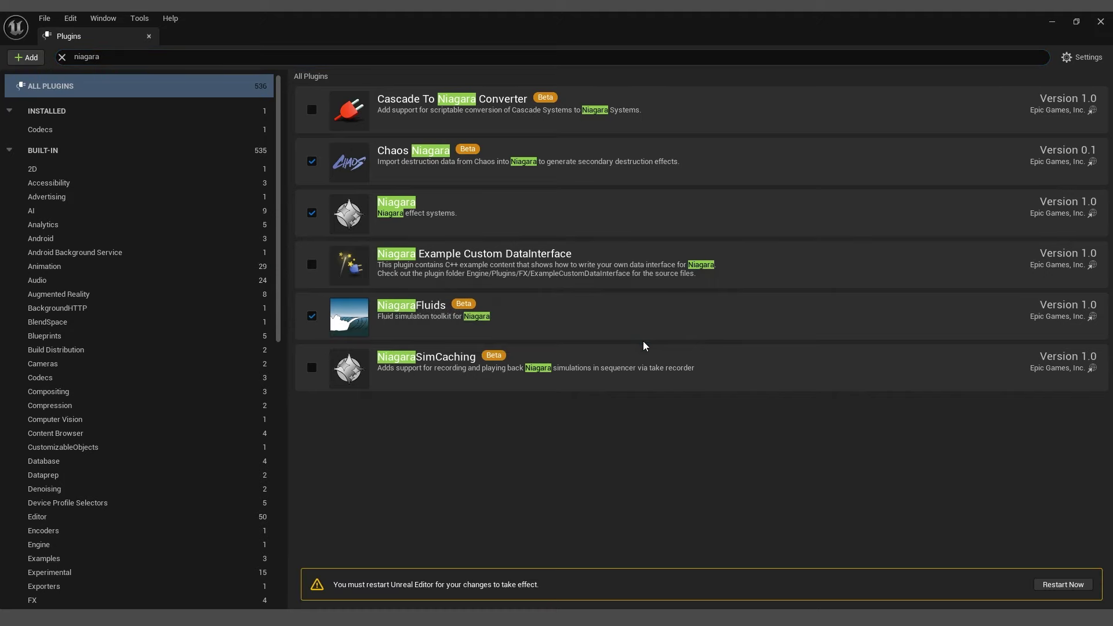
left_click(1061, 584)
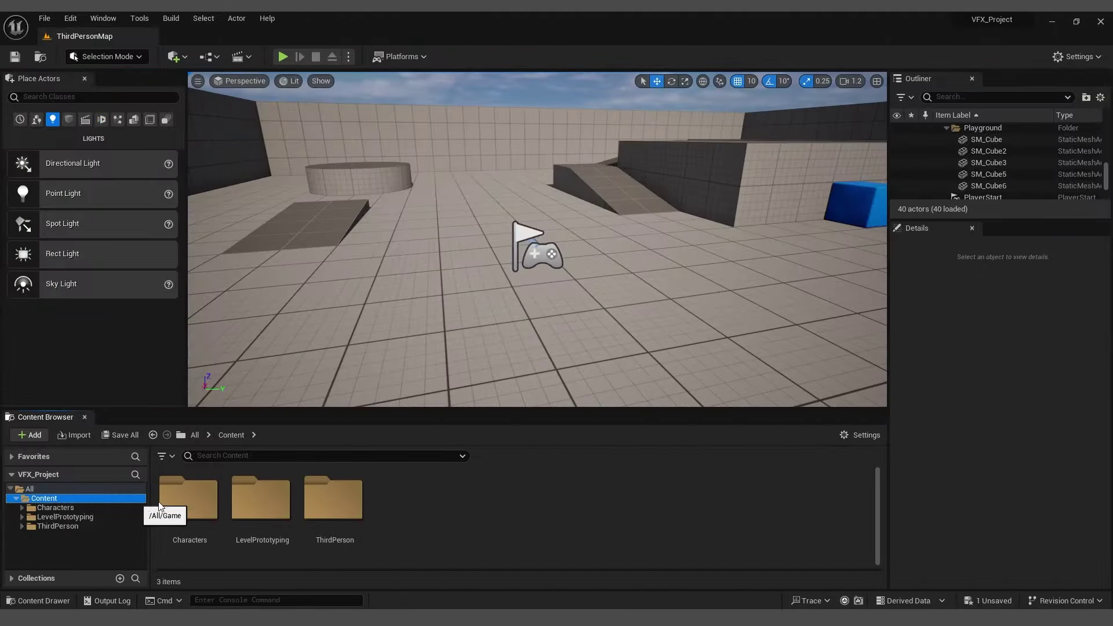
Create a new folder named VFX in the project's Content folder.
right_click(429, 509)
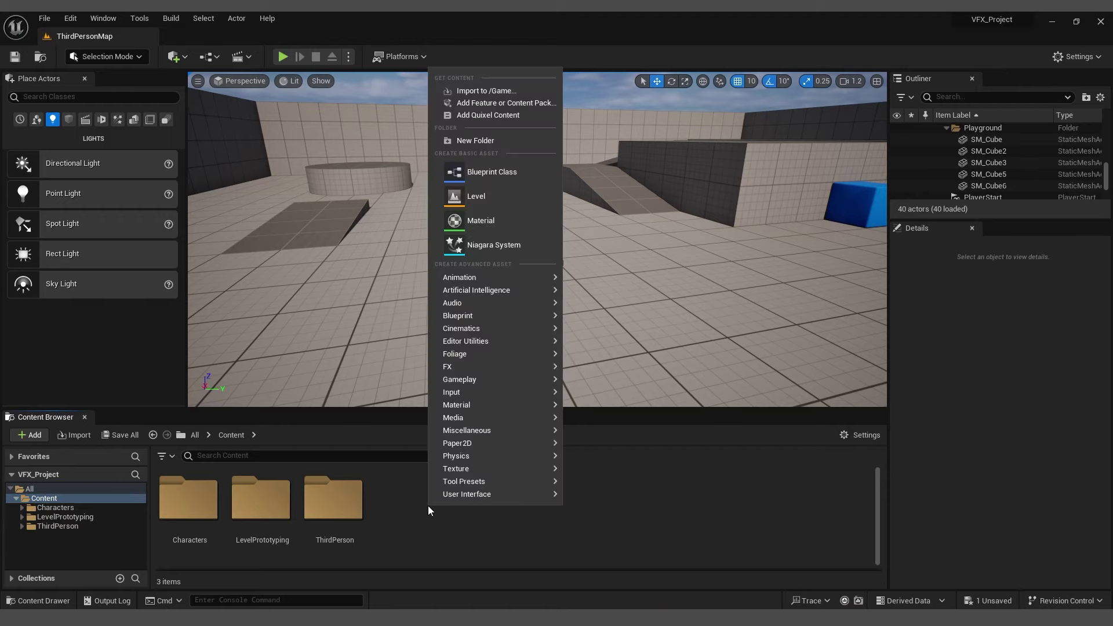
left_click(458, 140)
type("VFX")
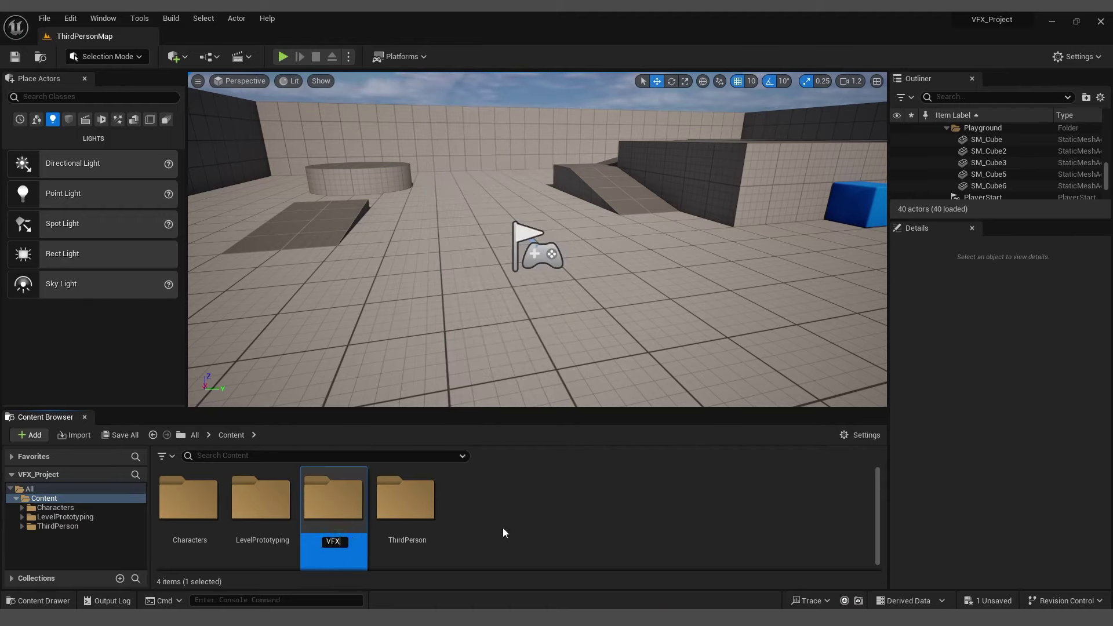
key("Return")
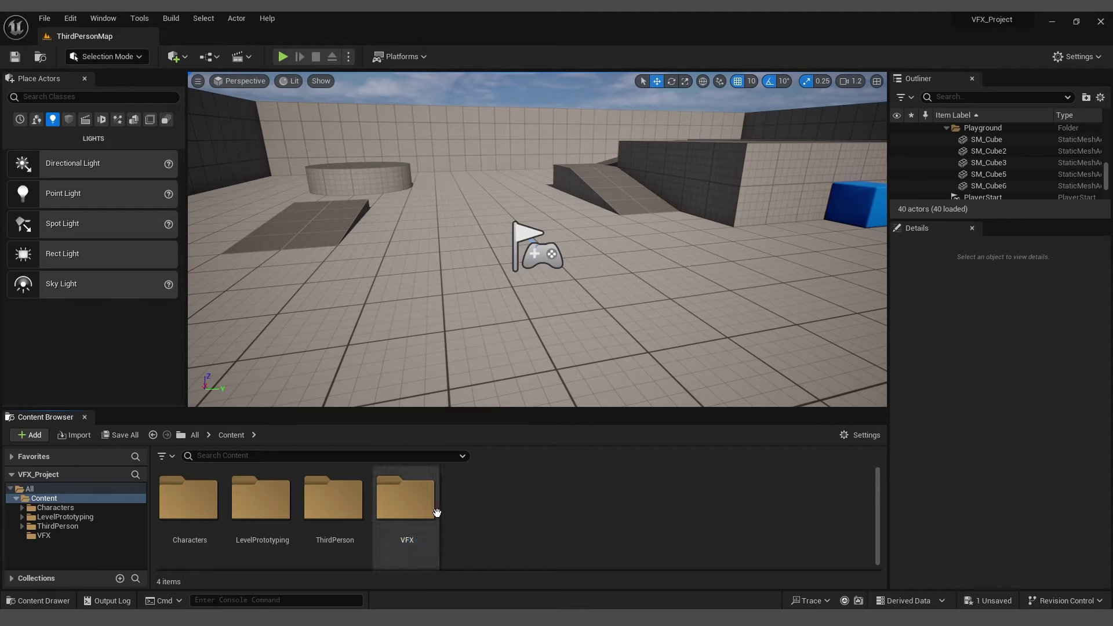
Start a new Niagara System inside the VFX folder, using selected emitters as its starting point.
double_click(424, 507)
right_click(338, 514)
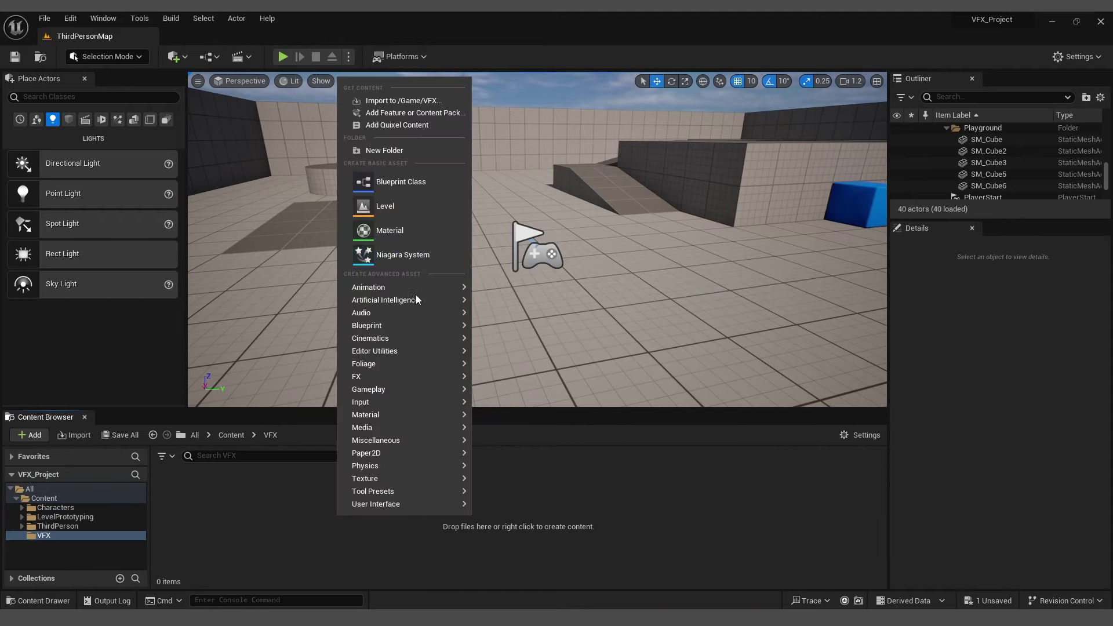
mouse_move(354, 380)
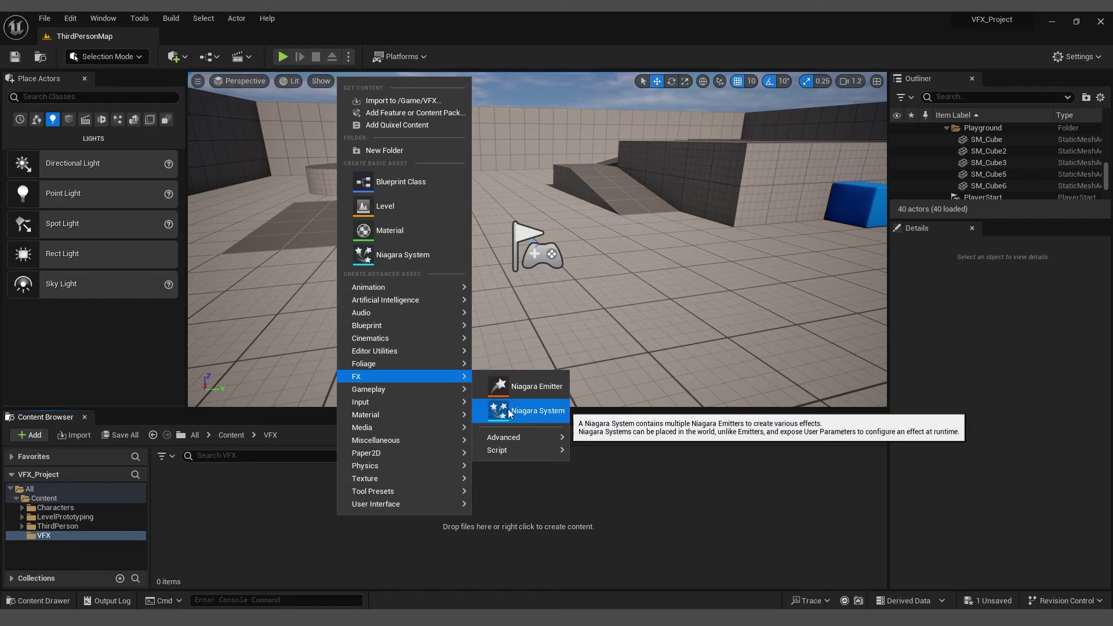
left_click(527, 408)
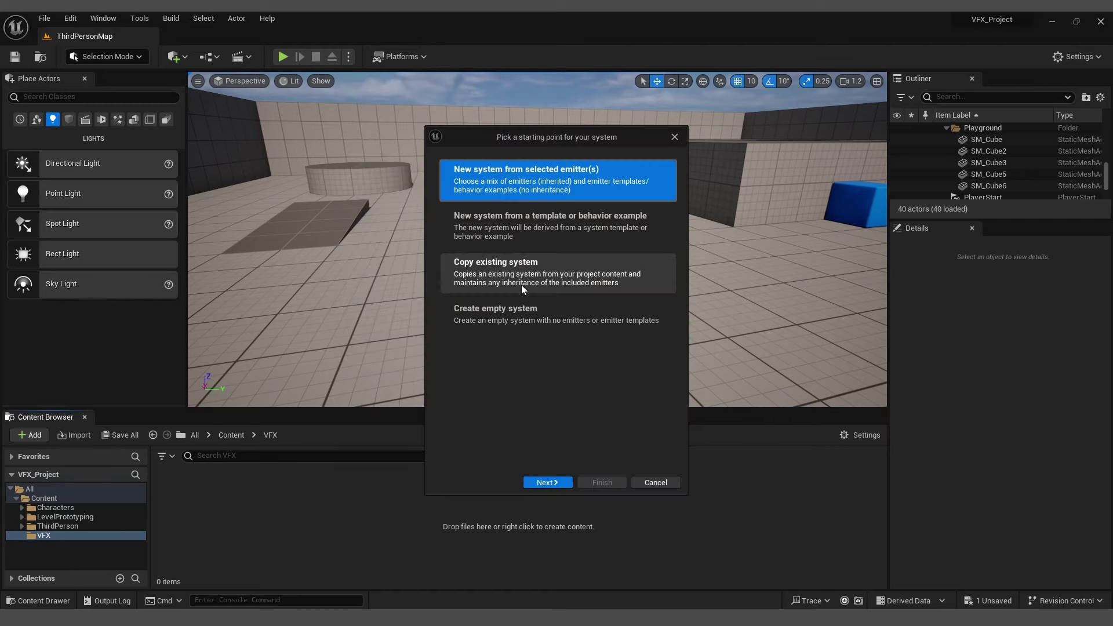
left_click(546, 483)
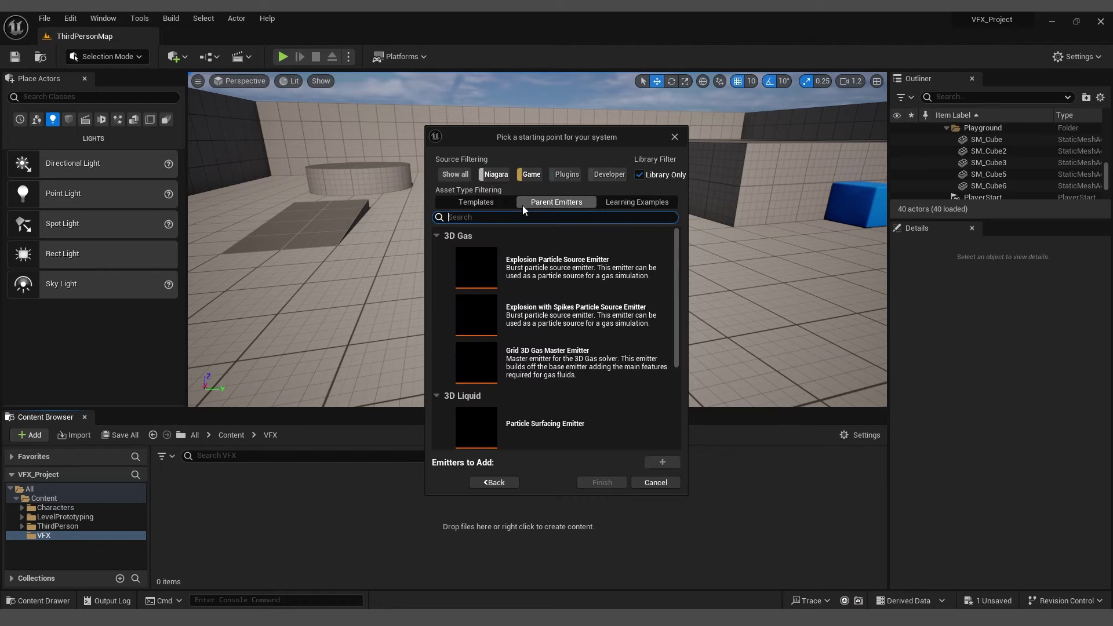
Add the Grid 3D Gas Master Emitter from the parent emitters and name the finished system Smoke_NS.
left_click(466, 202)
left_click(572, 202)
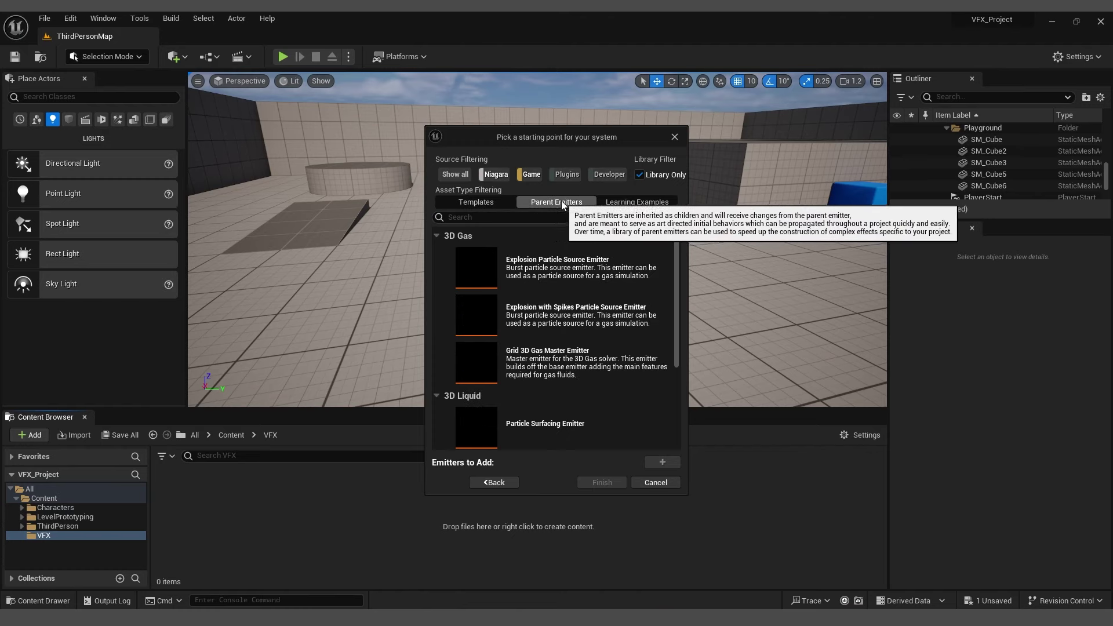
left_click_drag(675, 235, 676, 269)
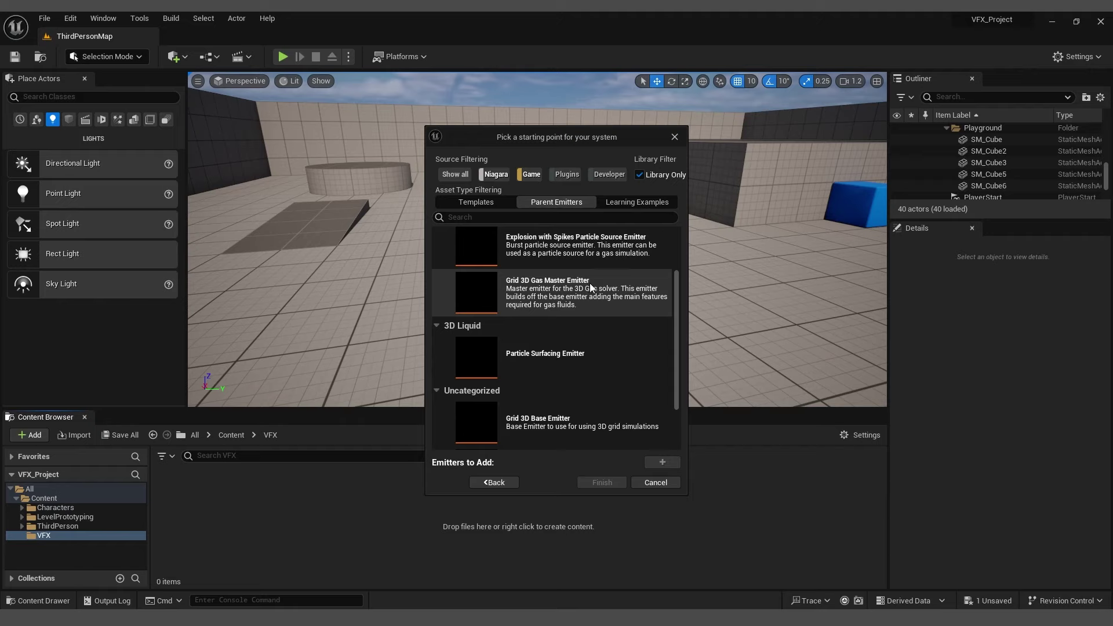
left_click(540, 289)
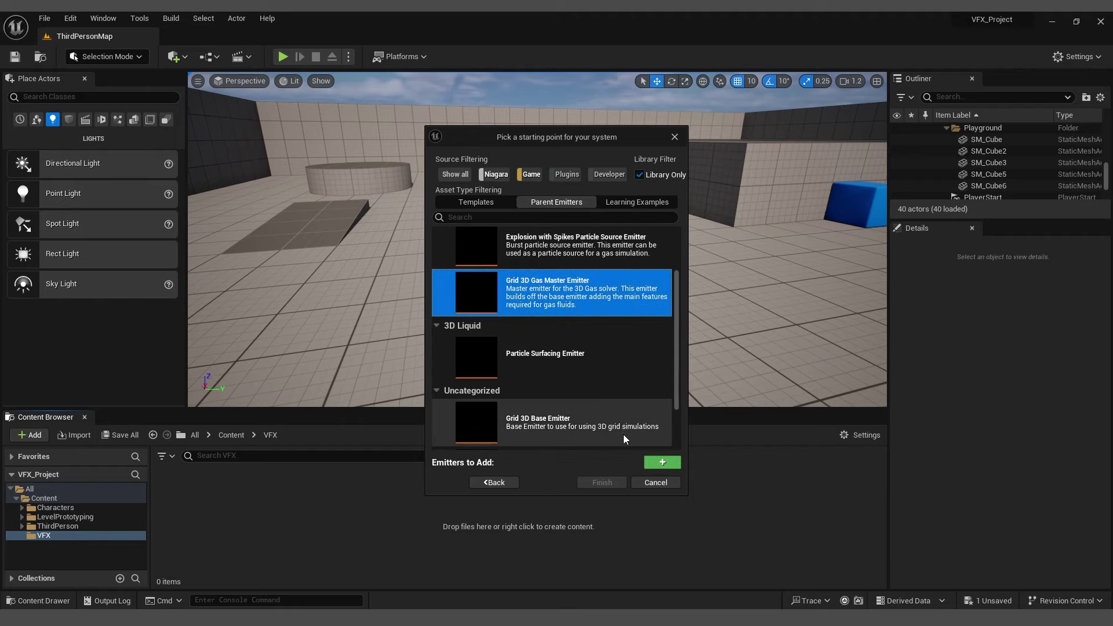
left_click(654, 461)
left_click(609, 486)
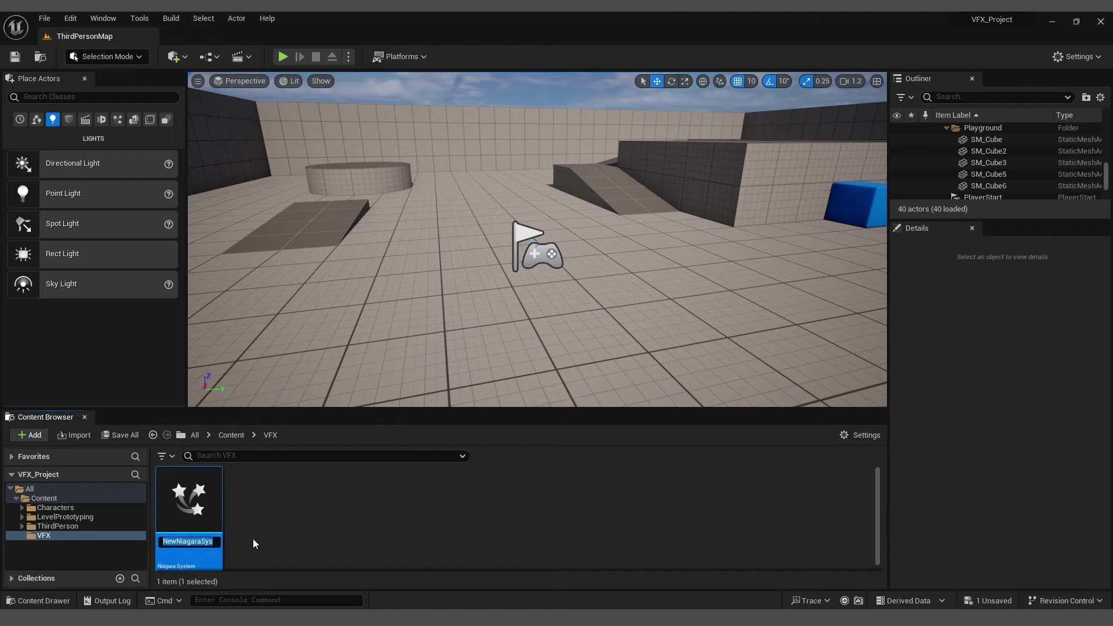
type("Smoke_NS")
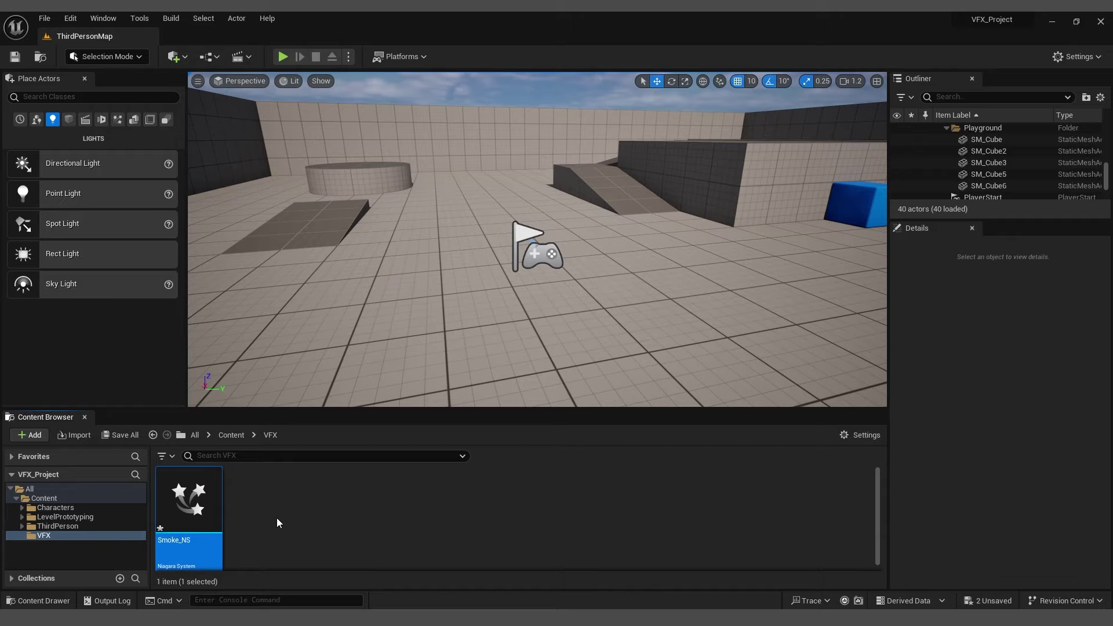
Open Smoke_NS and turn off Show Environment in its preview scene settings.
double_click(203, 506)
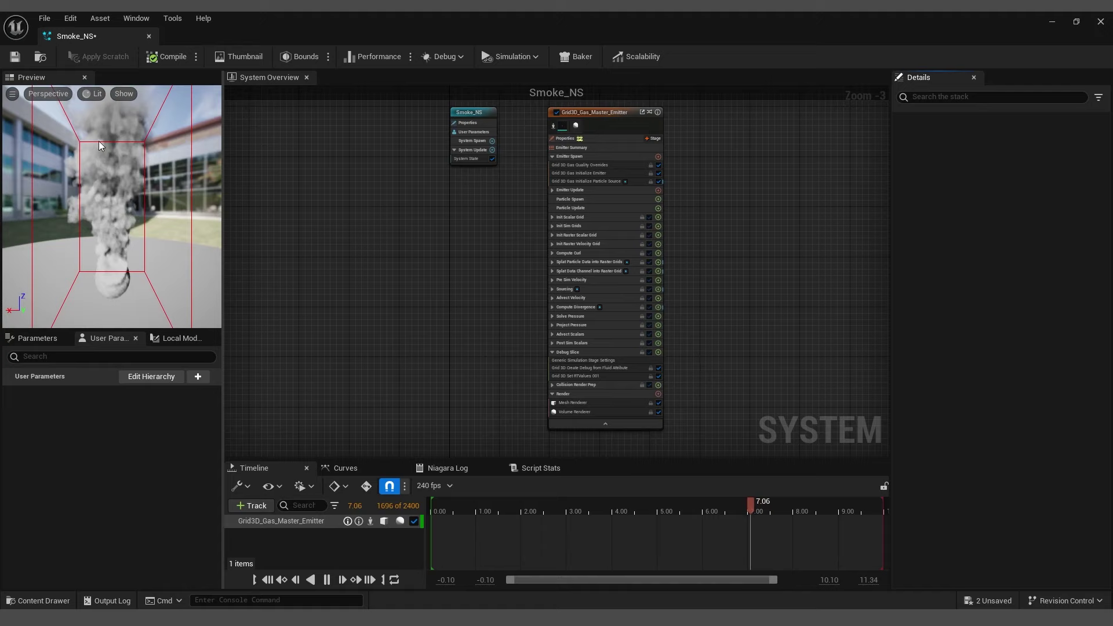
left_click(136, 18)
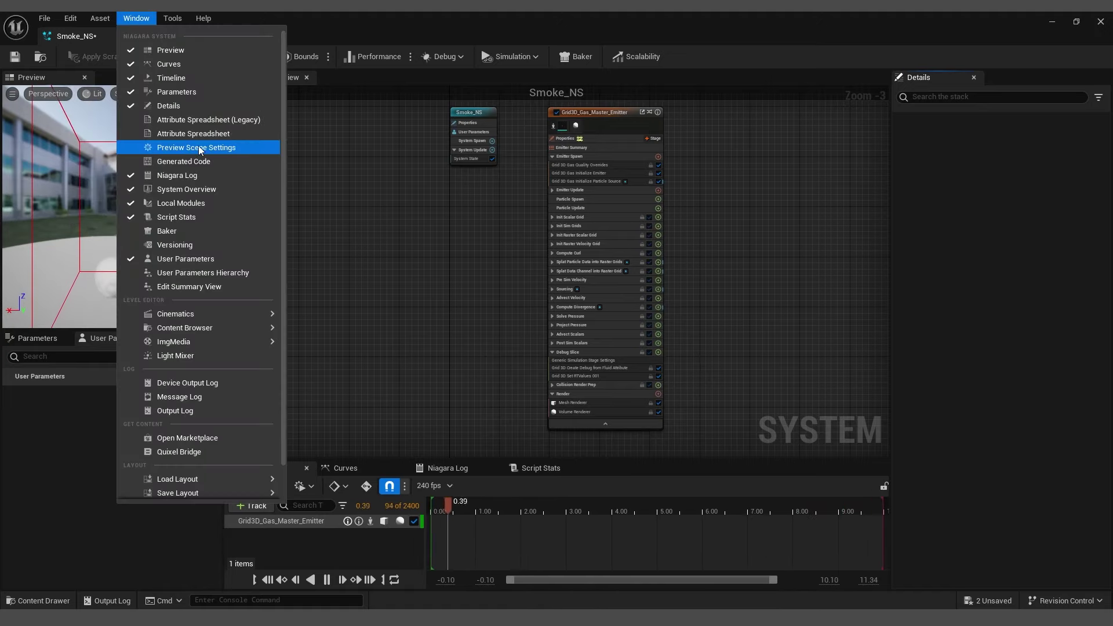
left_click(231, 149)
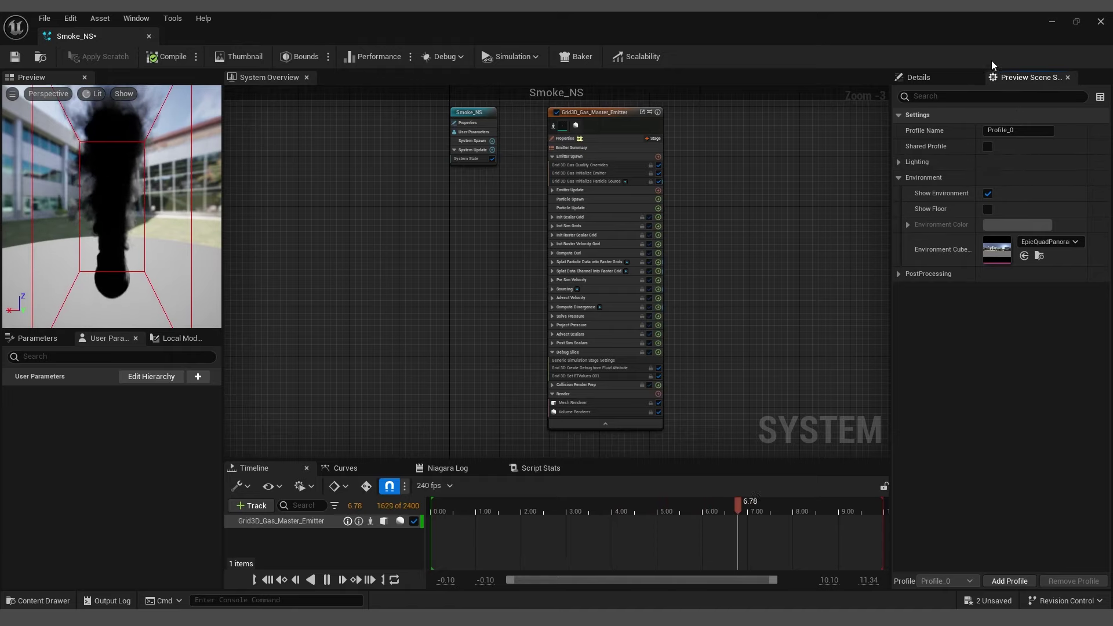
left_click(987, 194)
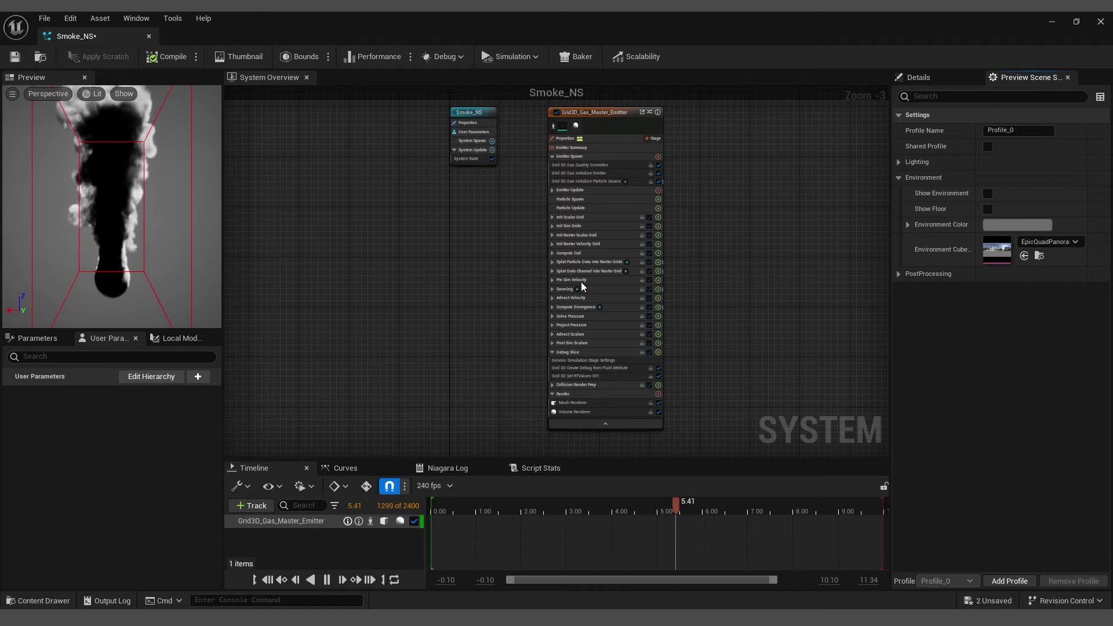
Darken the preview's environment color to a grey with value 0.083333 and close the preview scene settings.
left_click(1017, 224)
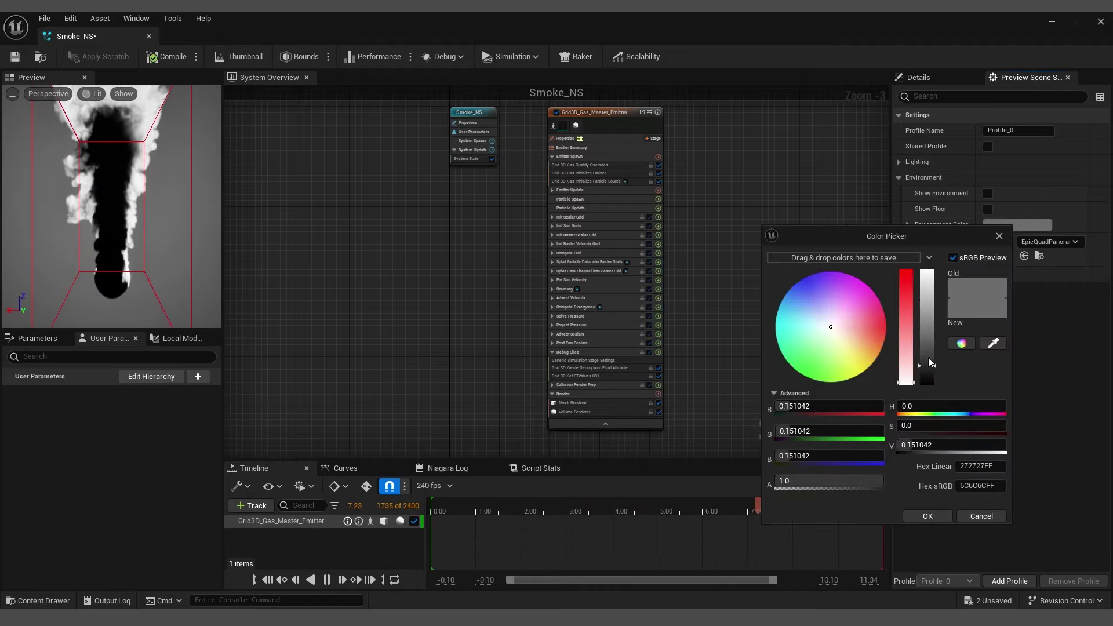
left_click_drag(927, 366, 927, 372)
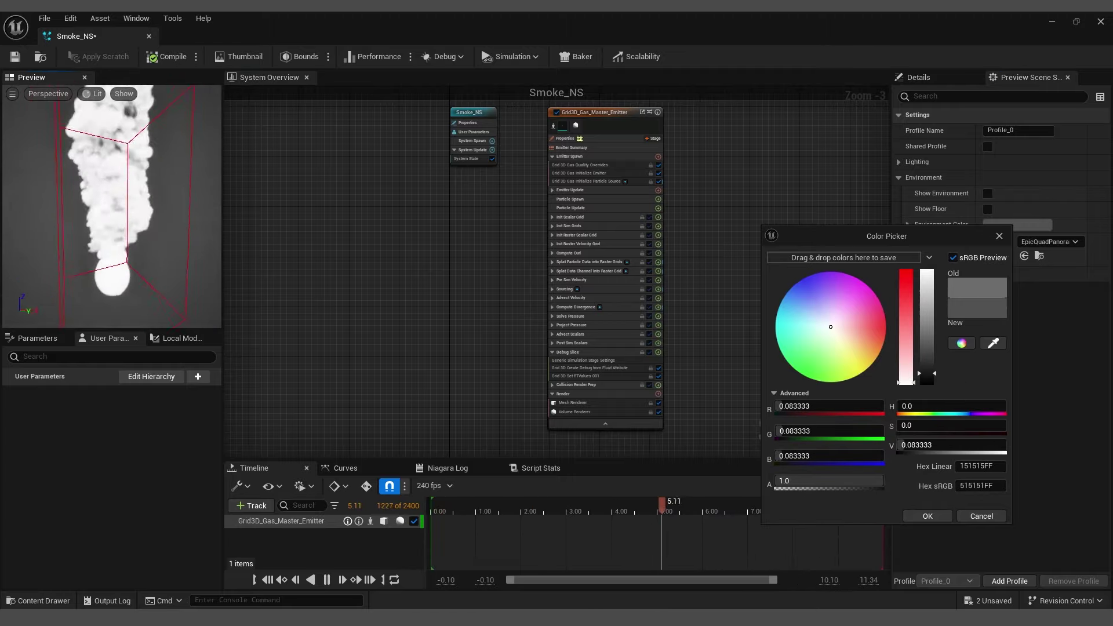
right_click_drag(145, 232, 144, 267)
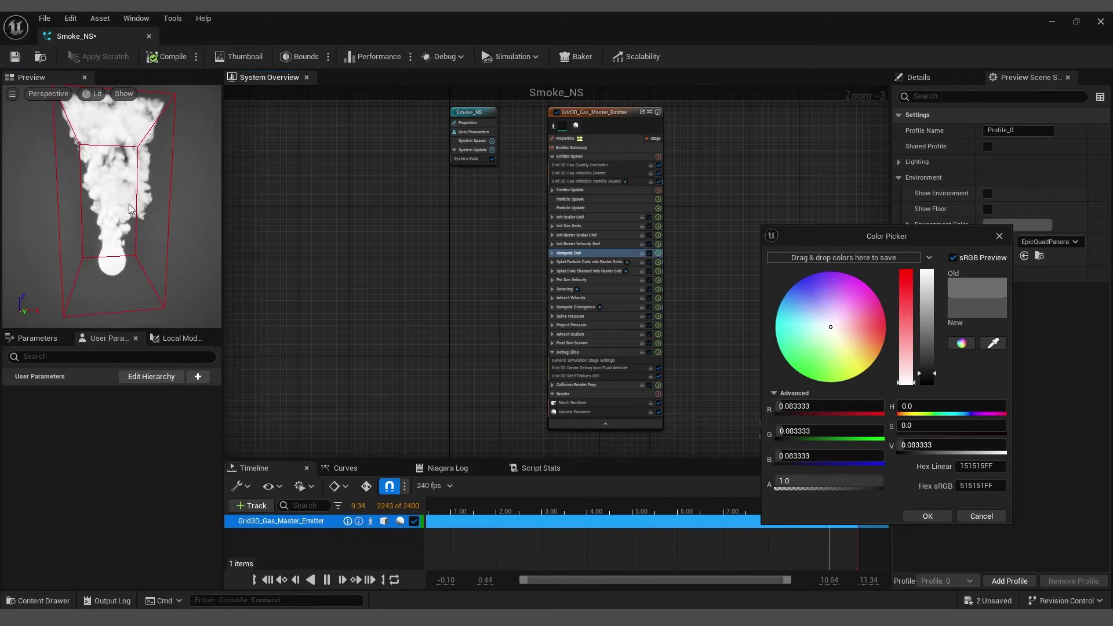
left_click(998, 236)
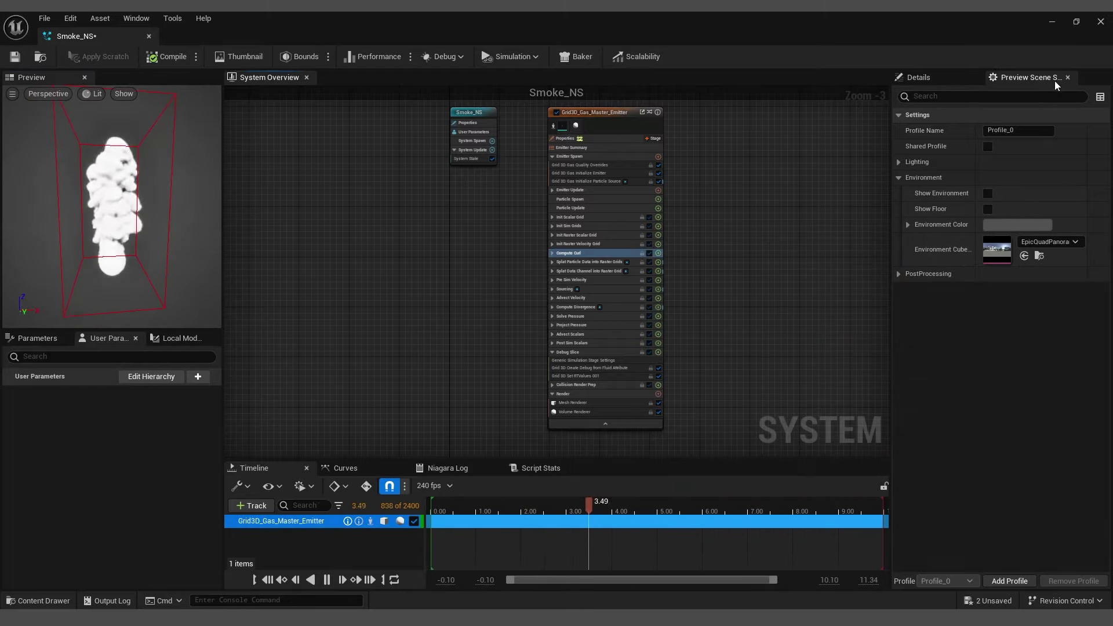
left_click(1068, 78)
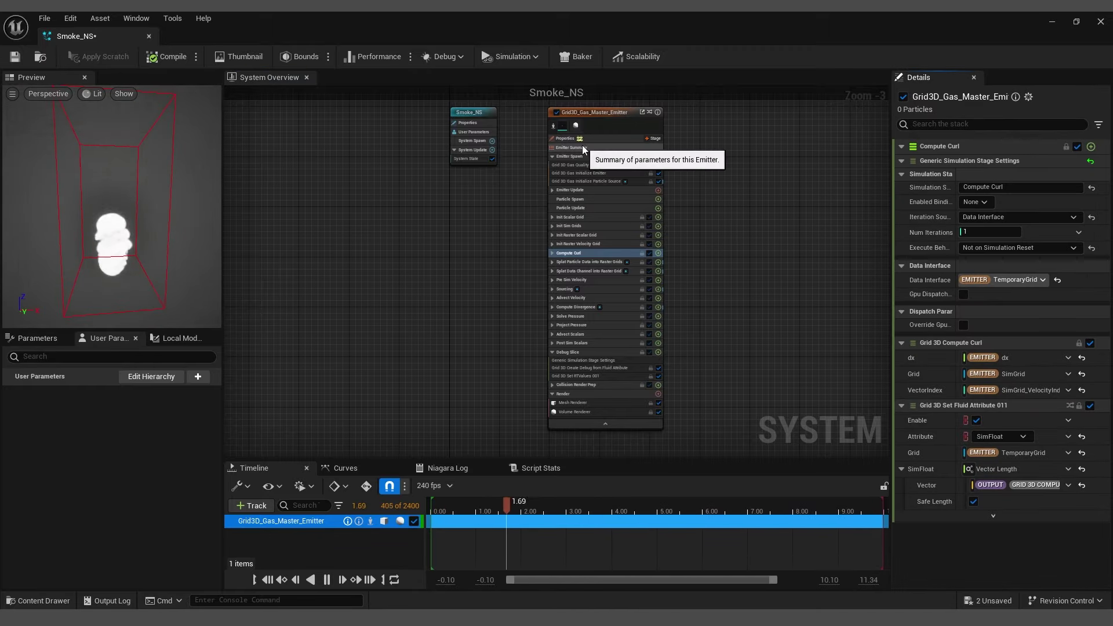
Set the simulation Resolution to 100 in the gas emitter's Emitter Summary.
scroll(609, 162, "up", 3)
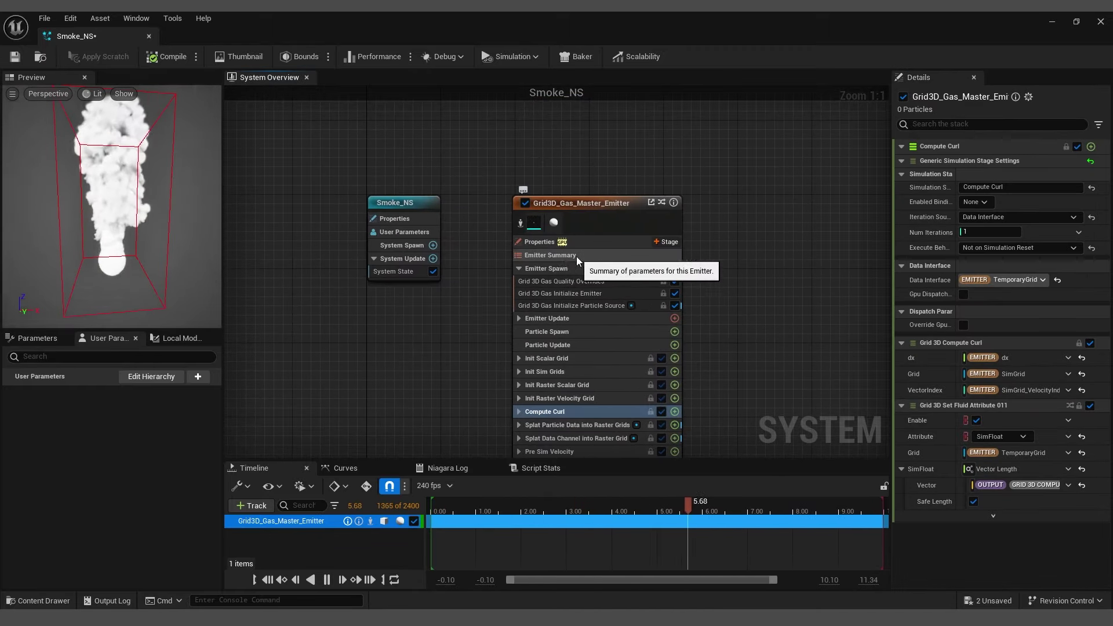
left_click(536, 255)
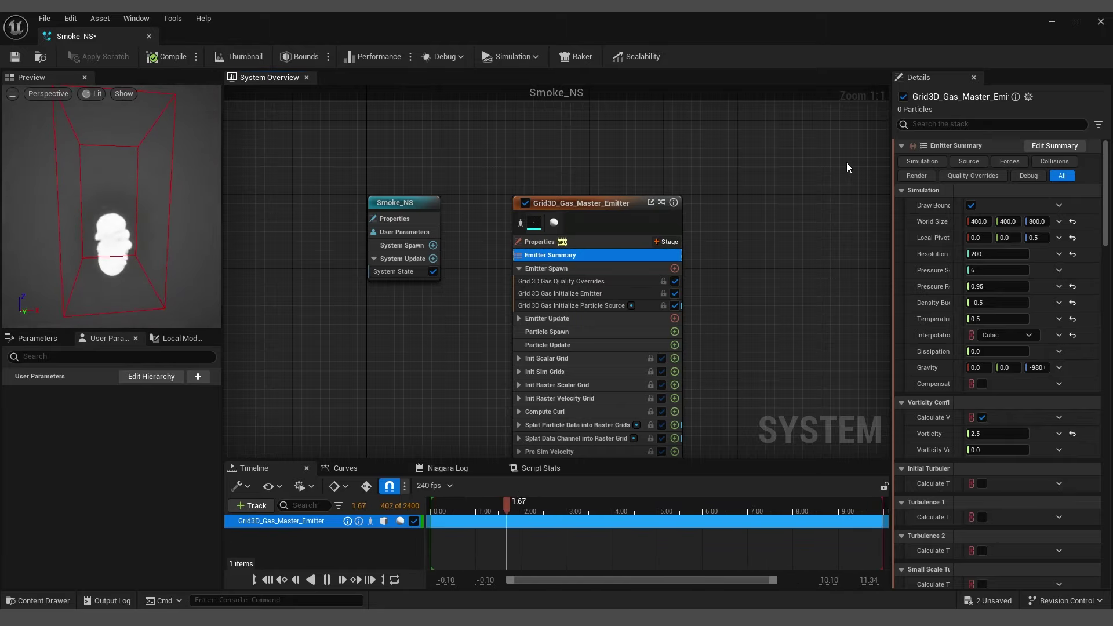
left_click(986, 253)
type("100")
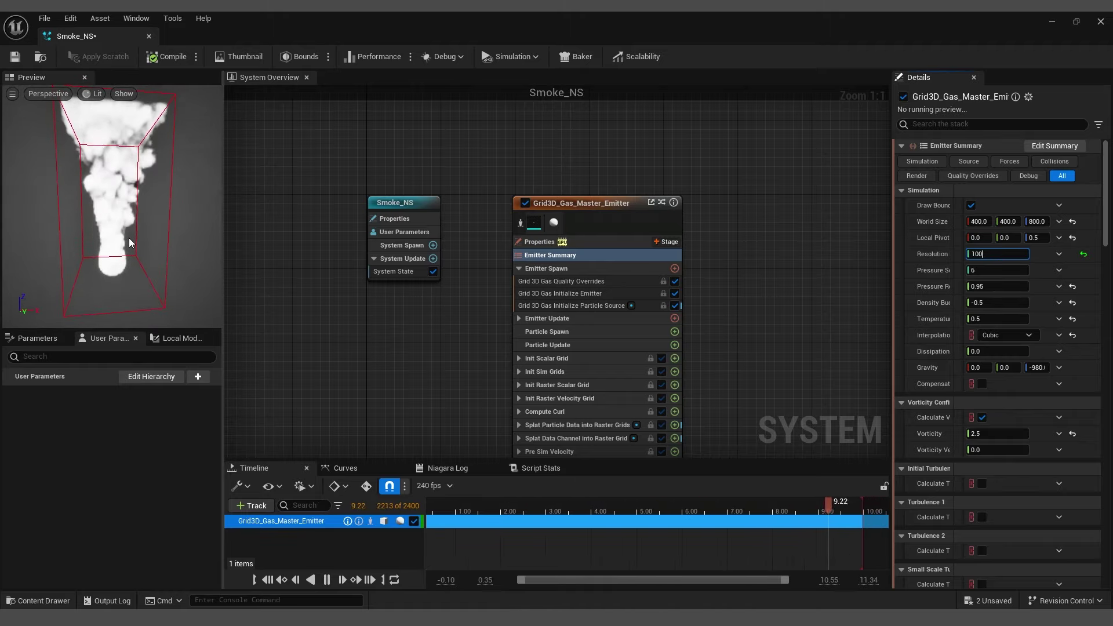
left_click(509, 248)
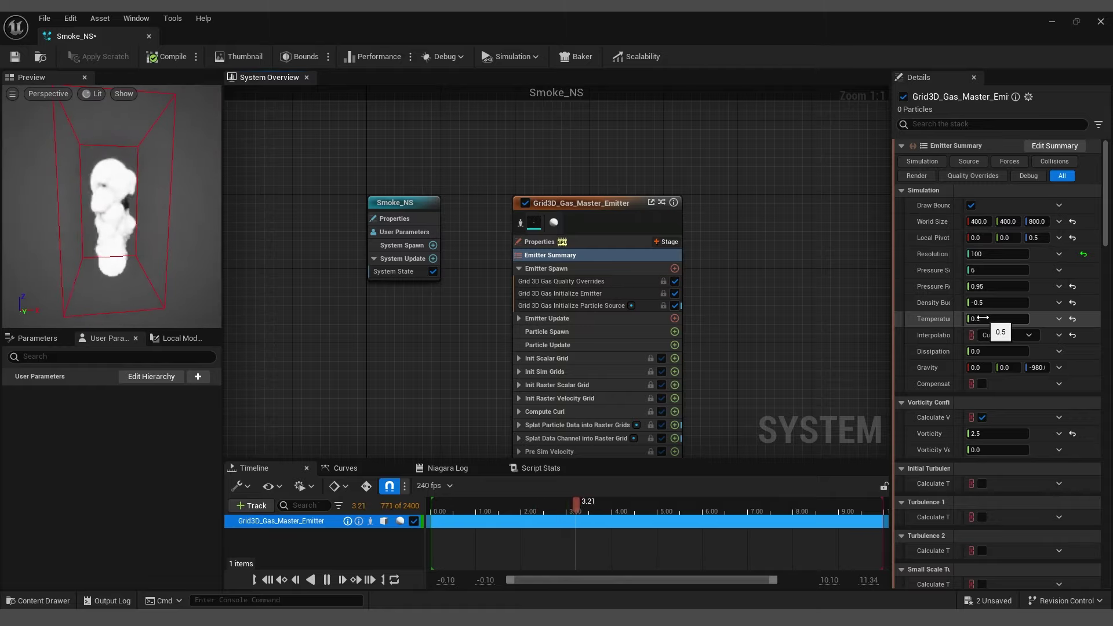
Set the emitter's Temperature Buoyancy to 2 and its Density Buoyancy to 0.5.
left_click(999, 318)
type("2")
key("Return")
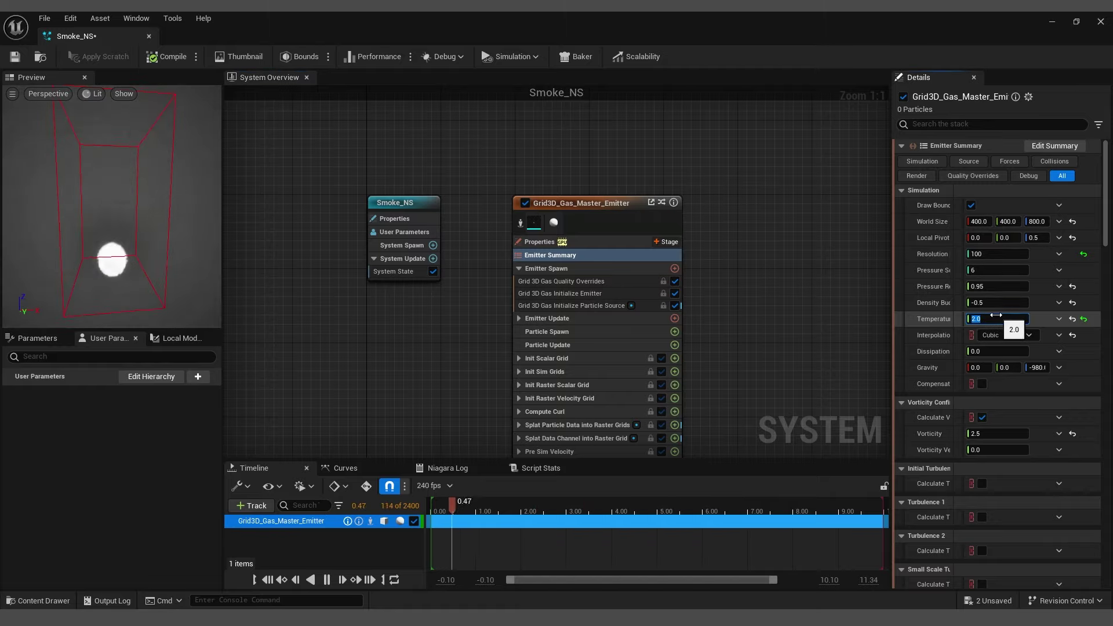
left_click(983, 301)
type("0.5")
key("Return")
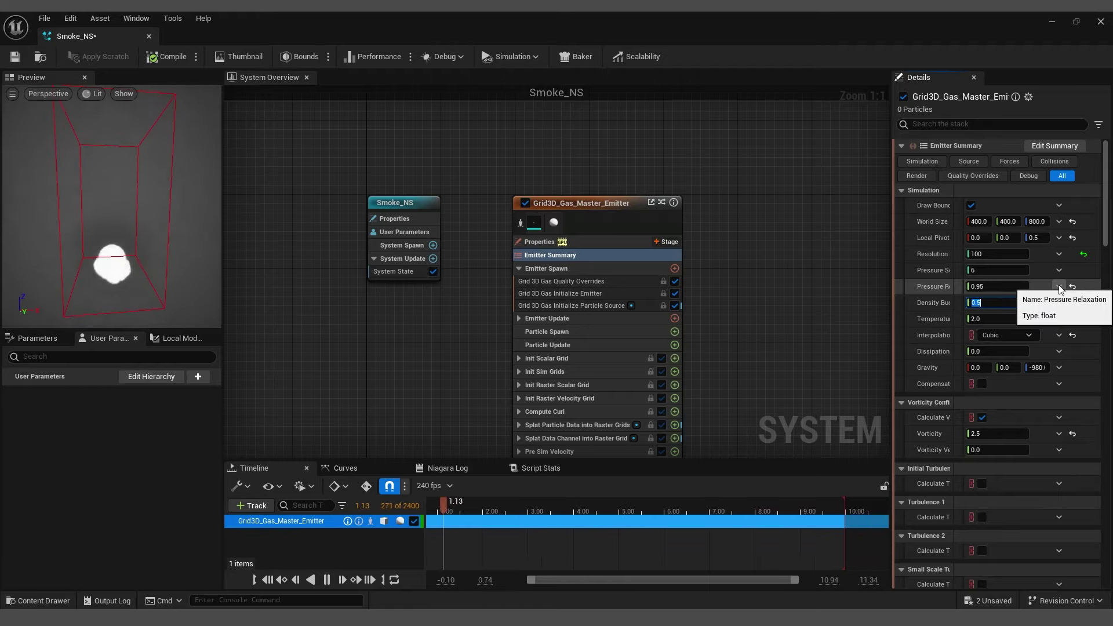
left_click_drag(144, 269, 152, 315)
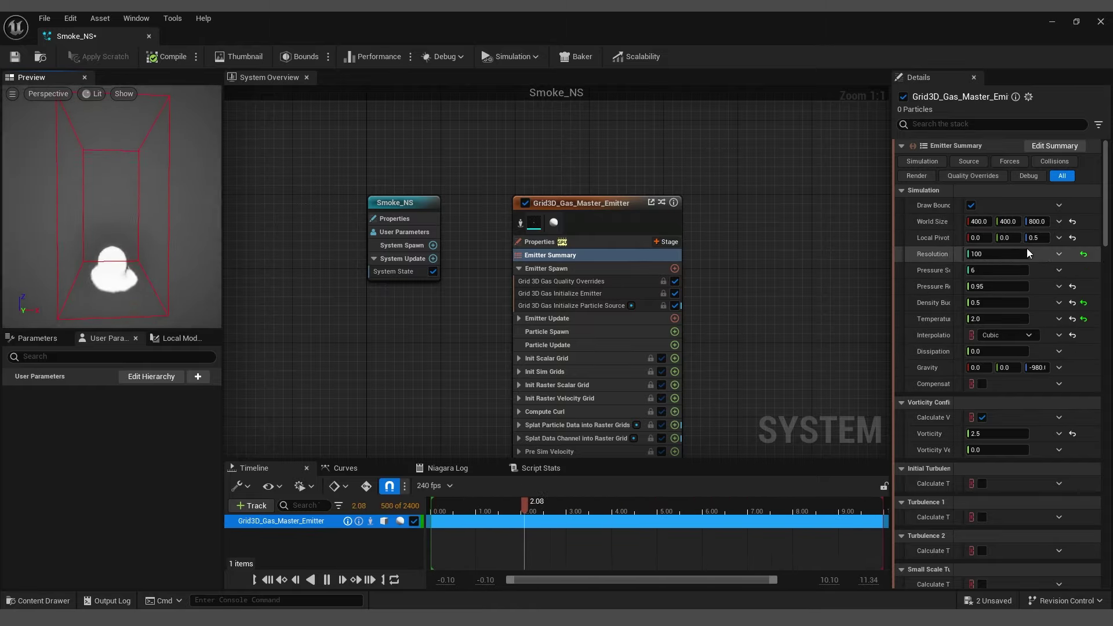
Set the simulation's Local Pivot Z value to -0.3 and check the smoke bounds in the preview.
left_click(1037, 237)
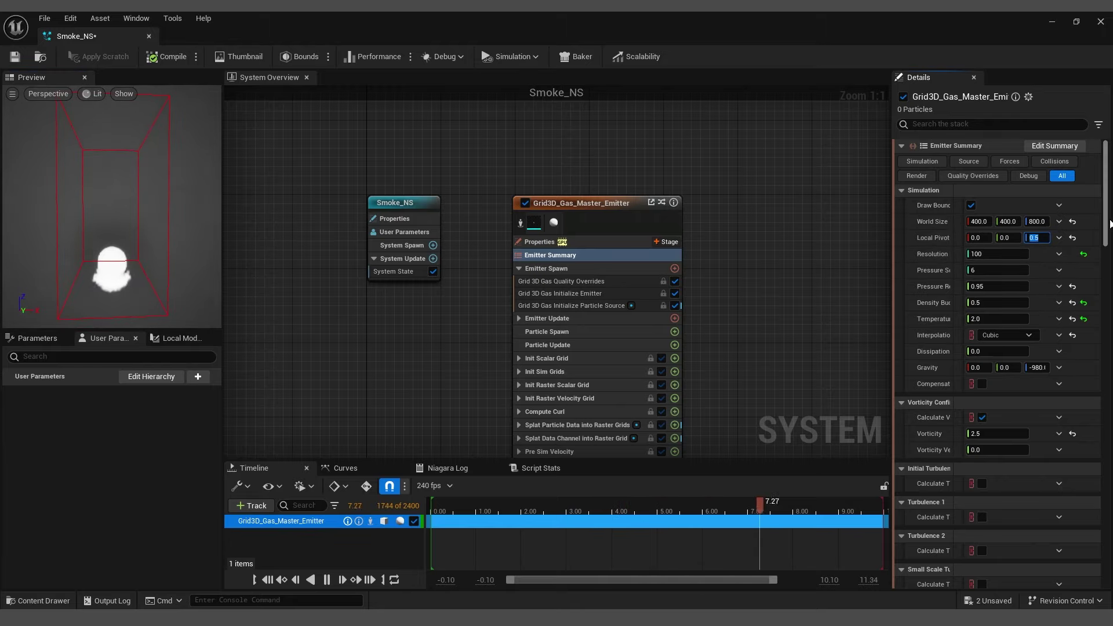
type("-0.3")
key("Return")
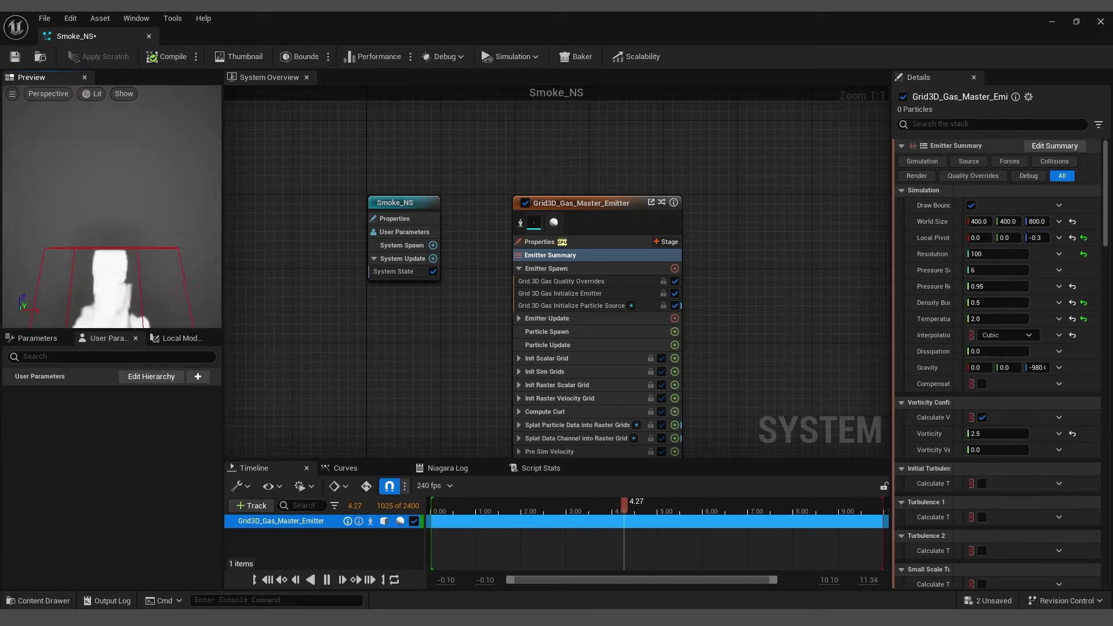
left_click_drag(167, 251, 177, 207)
Set the simulation's Local Pivot Z value to -0.2 and check the placement of the smoke in the preview.
left_click(1036, 238)
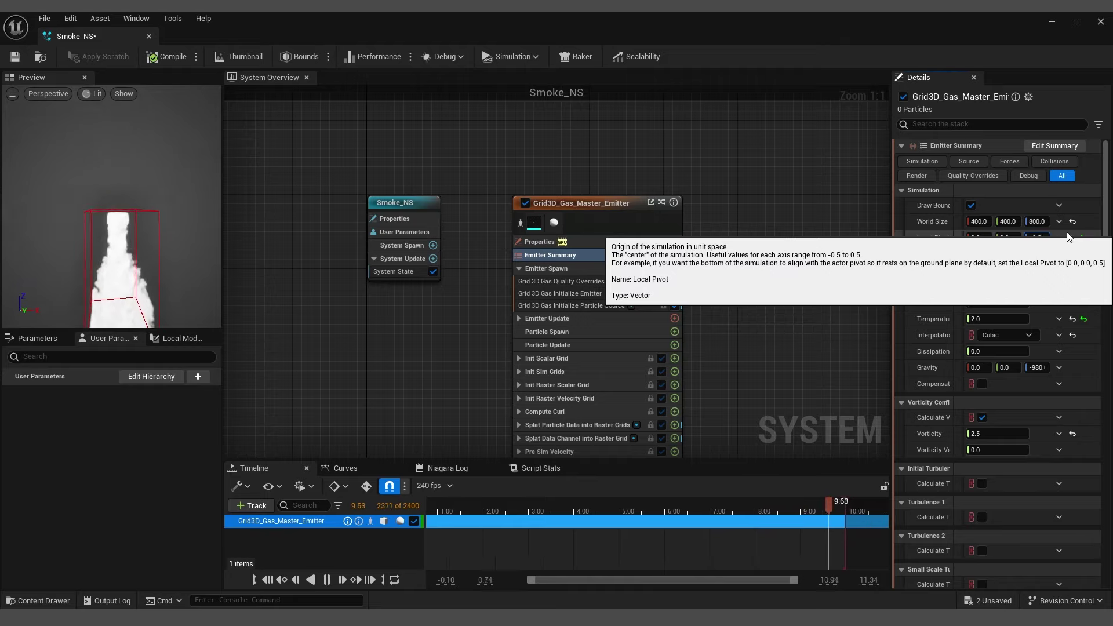
type("-0.2")
key("Return")
scroll(293, 267, "down", 2)
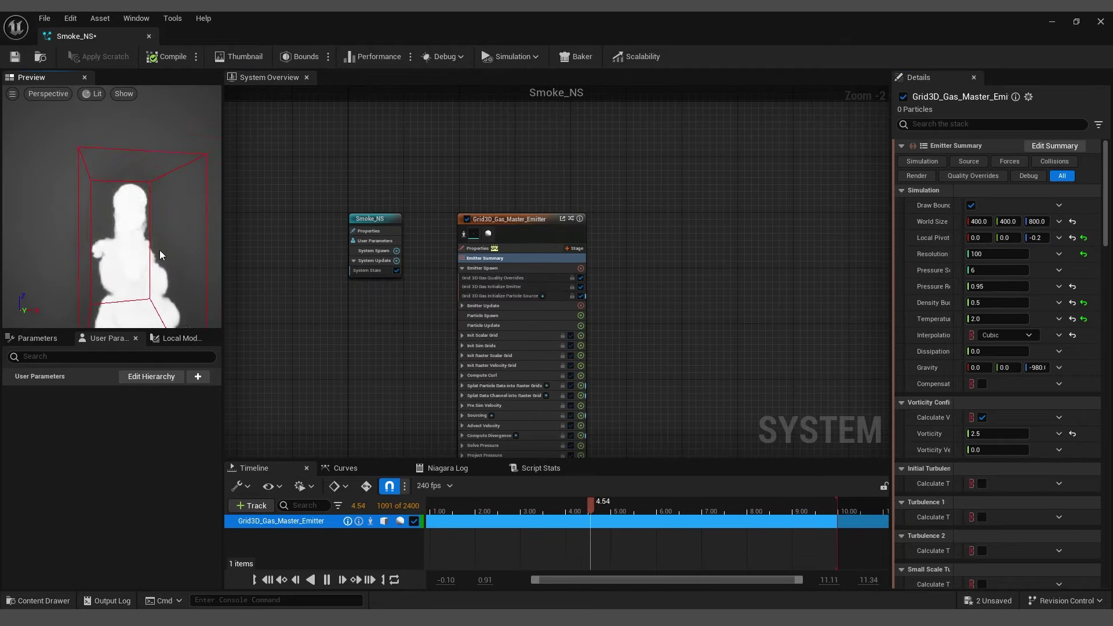
left_click_drag(159, 249, 159, 249)
scroll(113, 215, "up", 3)
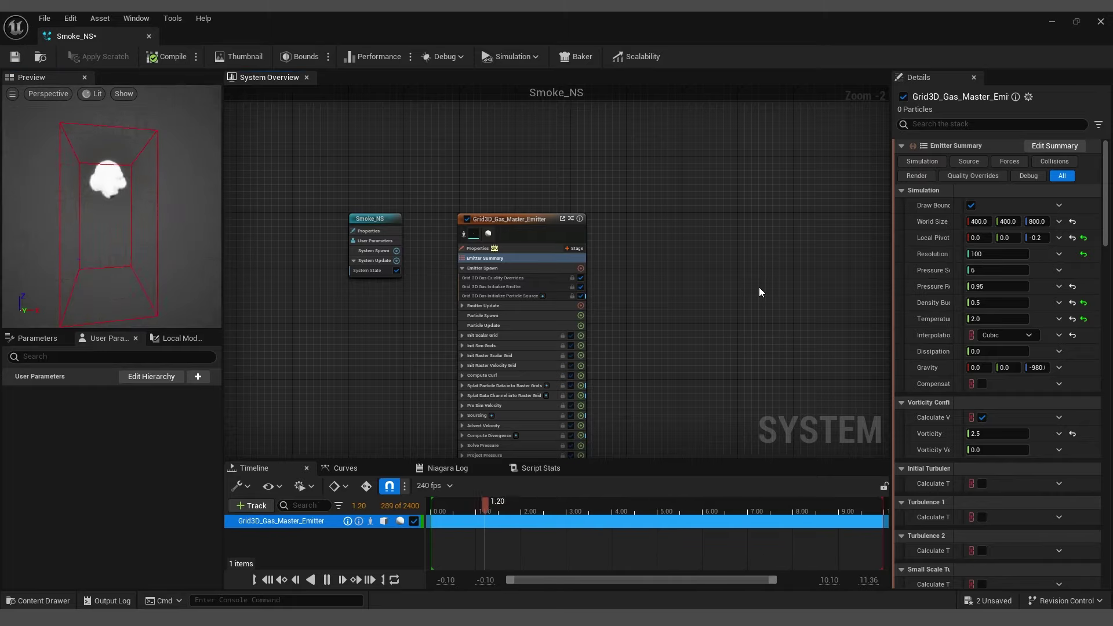
Set the simulation's Dissipation to 0.1 and its Vorticity to 5.
left_click(1013, 350)
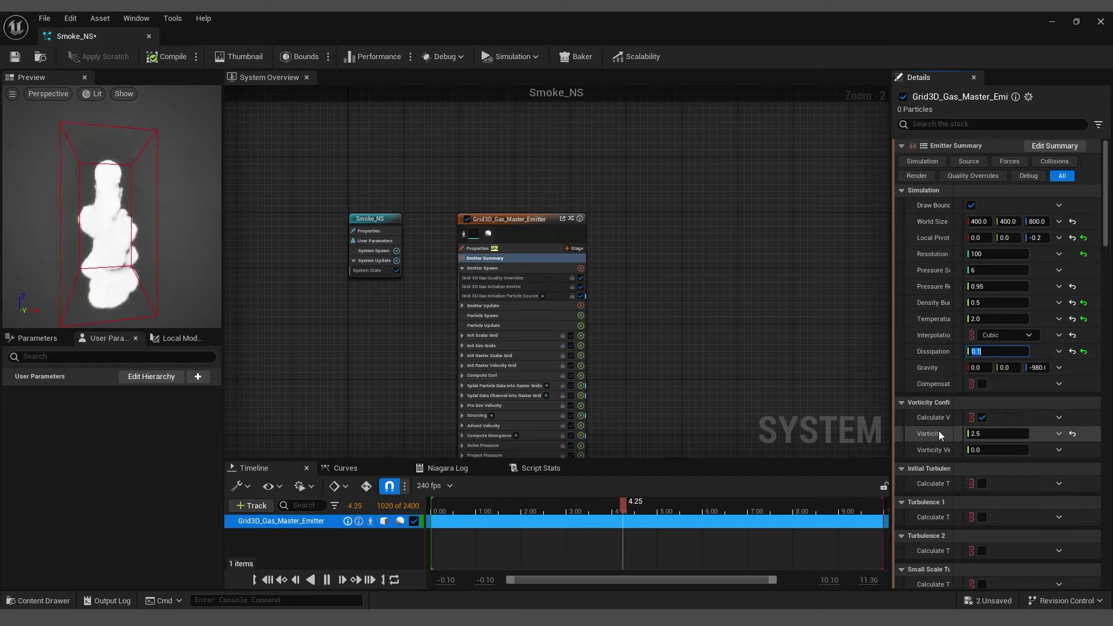
left_click(997, 433)
type("5")
key("Return")
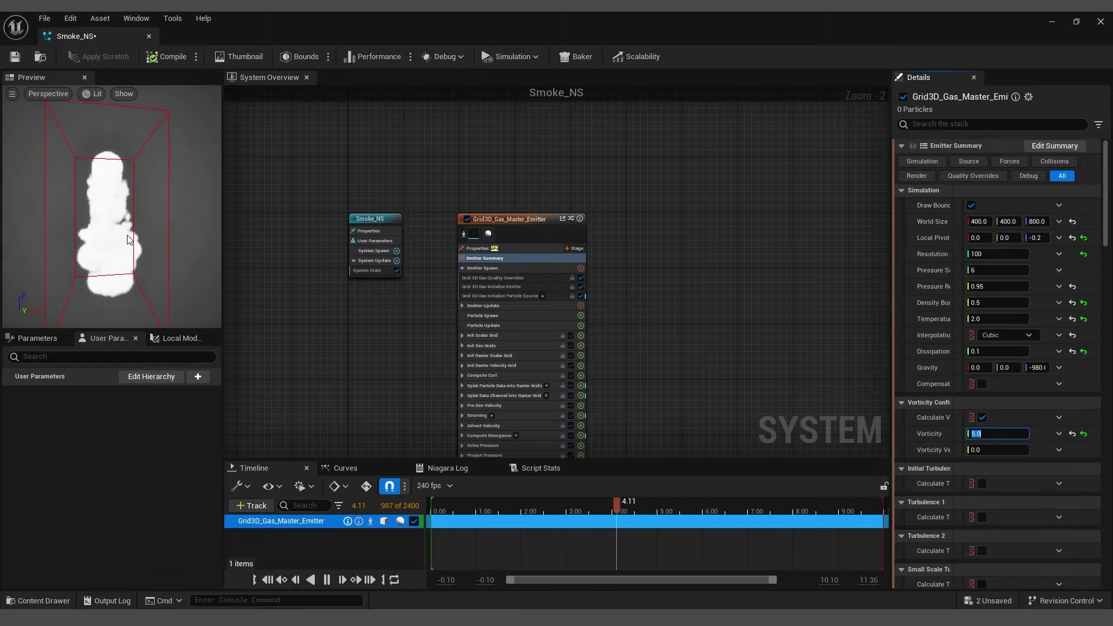
Set the second Vorticity Confinement value, directly below Vorticity, to 1 and inspect the smoke in the preview.
left_click(997, 450)
type("1")
key("Return")
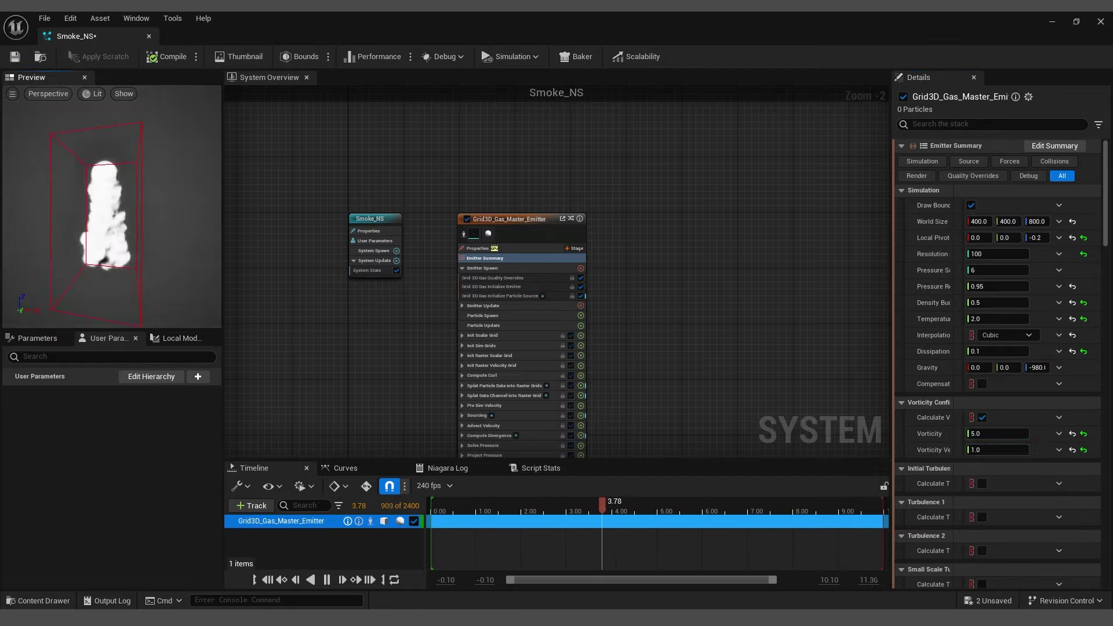
middle_click_drag(144, 226, 144, 251)
mouse_move(144, 251)
left_mouse_down()
mouse_move(203, 251)
mouse_move(150, 251)
left_mouse_up()
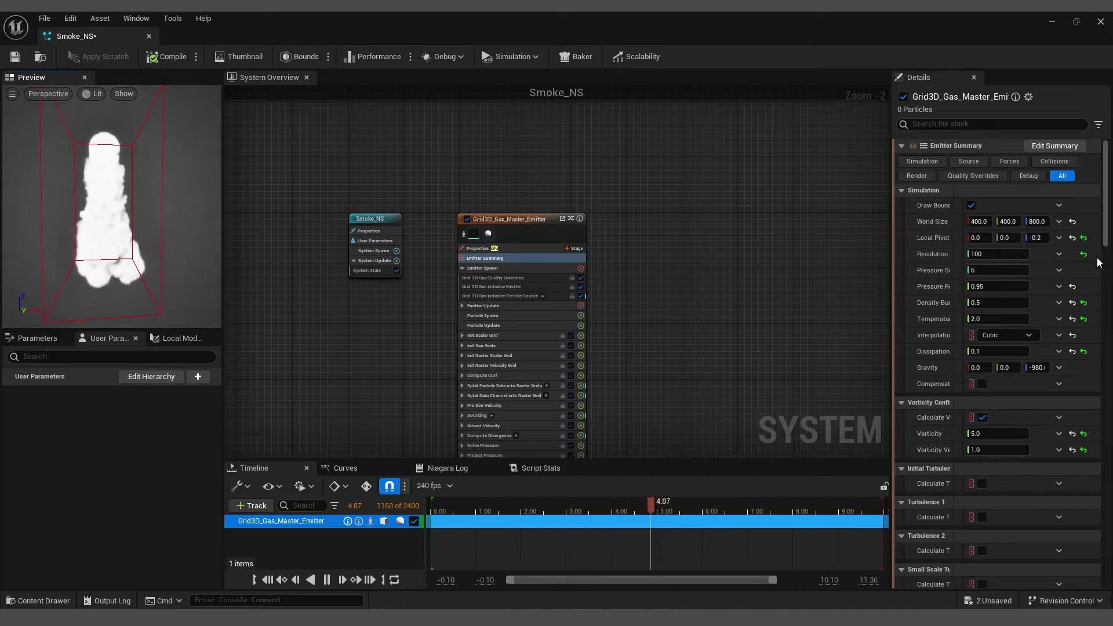
Widen the simulation bounds by setting World Size X and Y to 1200.
type("120")
left_click(1020, 218)
type("12")
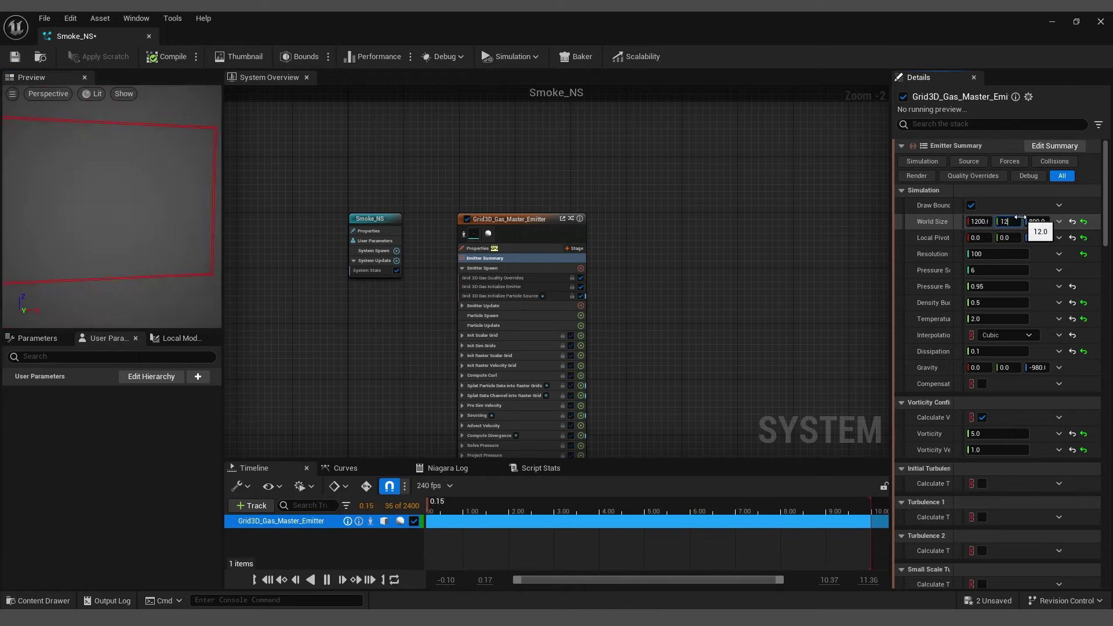
type("00")
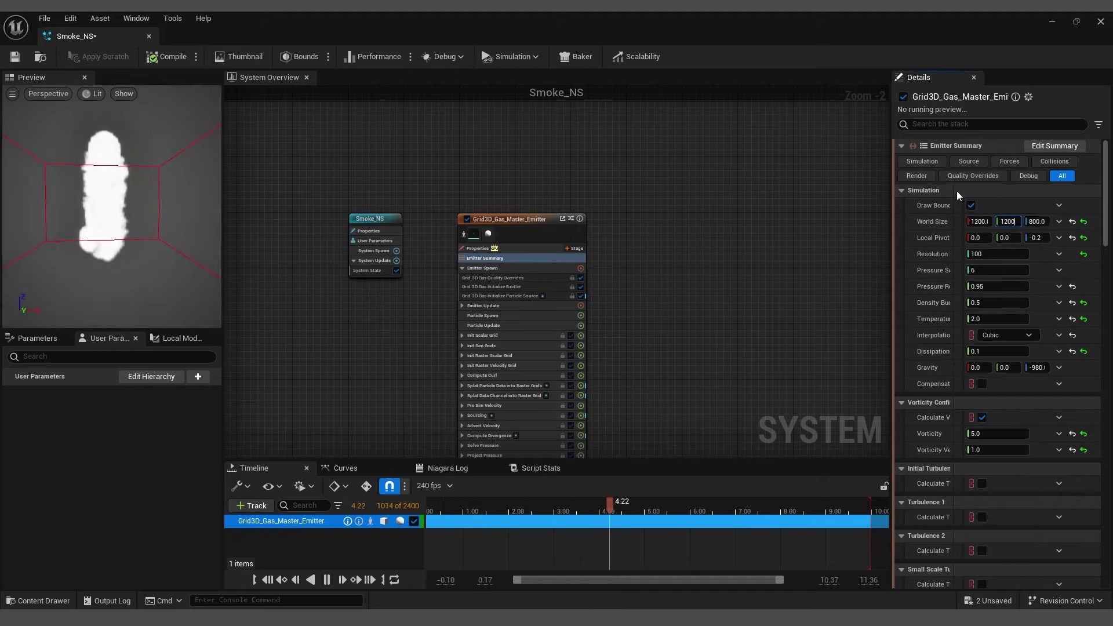
left_click_drag(162, 230, 157, 255)
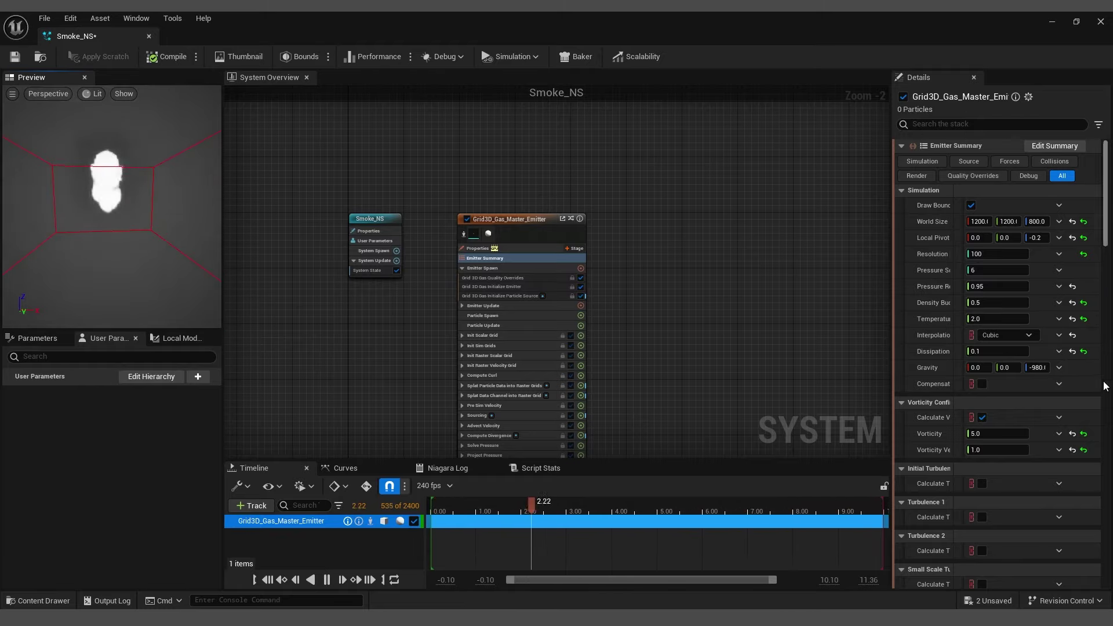
Enable wind calculation for the gas emitter and set the Wind Direction's Y component to 1.
scroll(1014, 405, "down", 4)
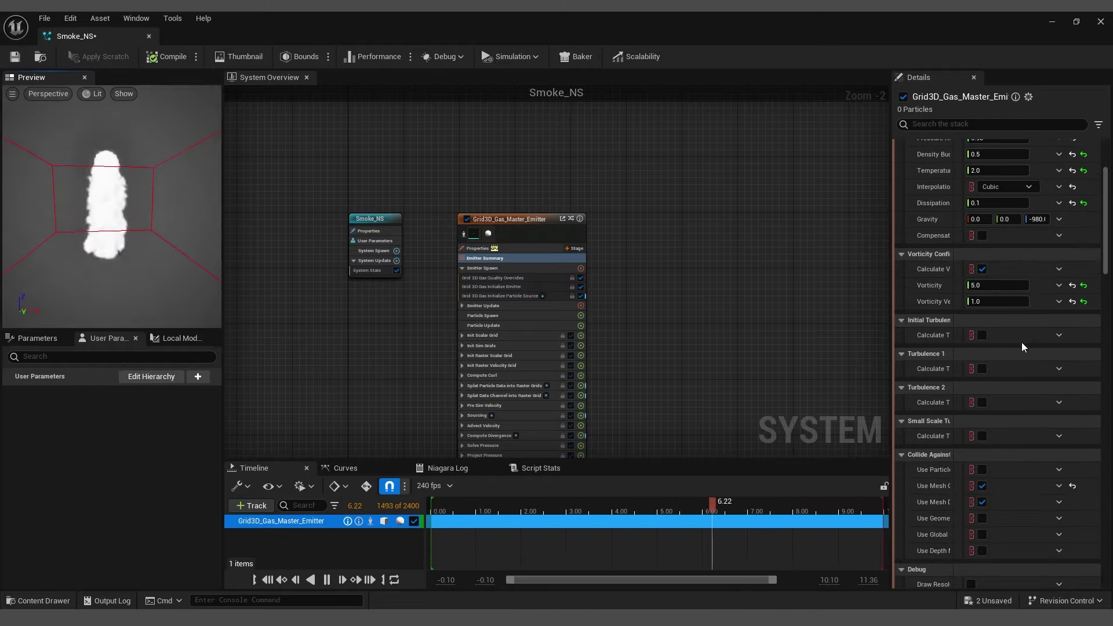
scroll(1022, 340, "down", 15)
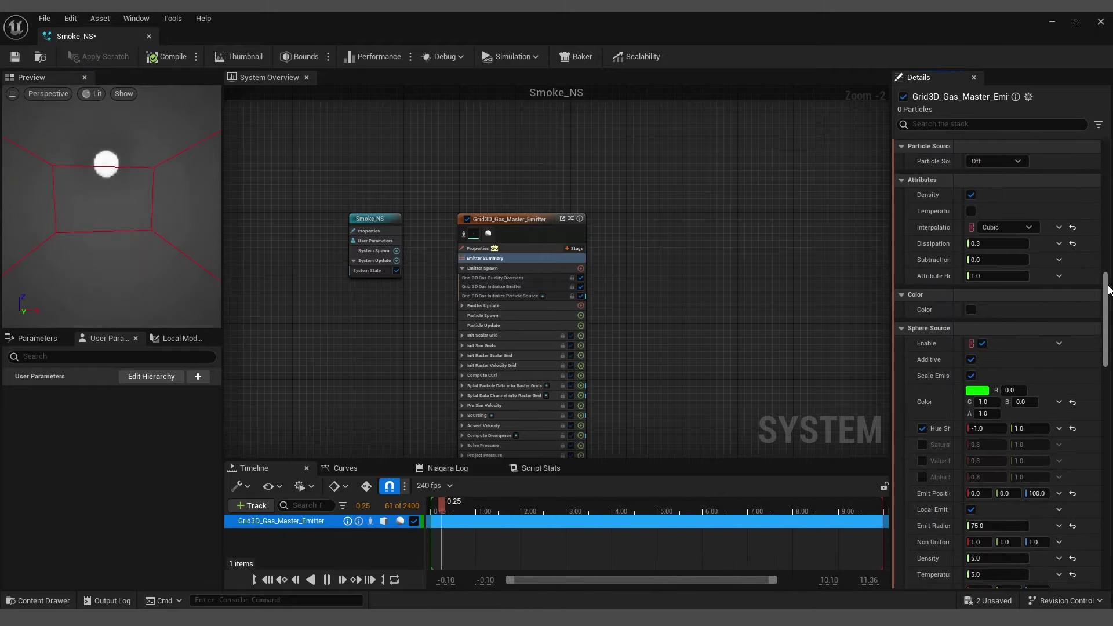
scroll(1108, 290, "up", 5)
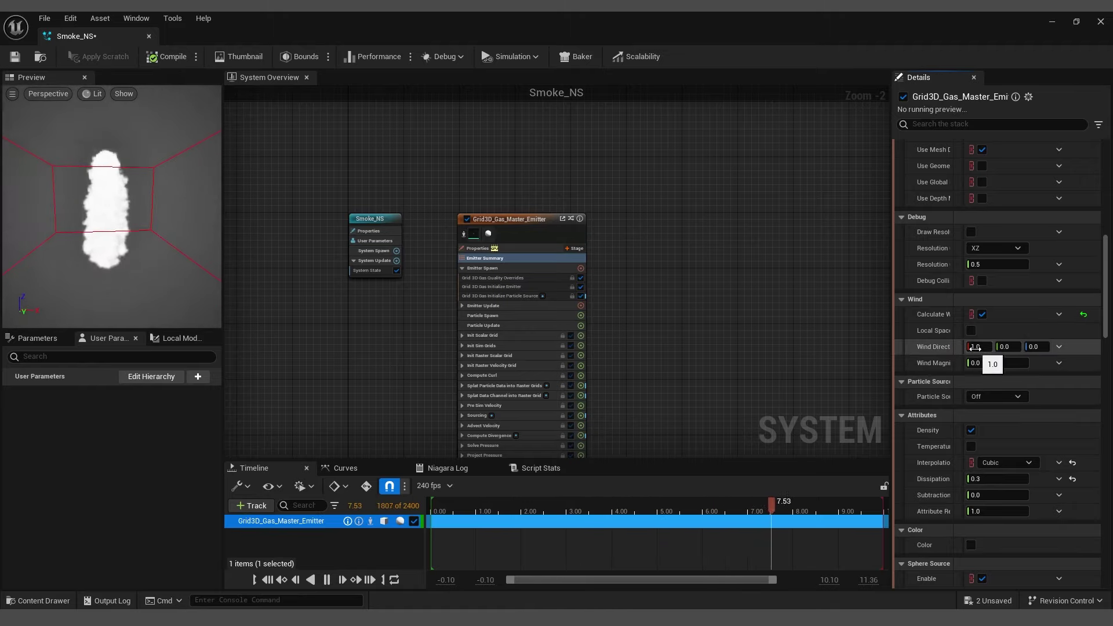
type("1")
key("Return")
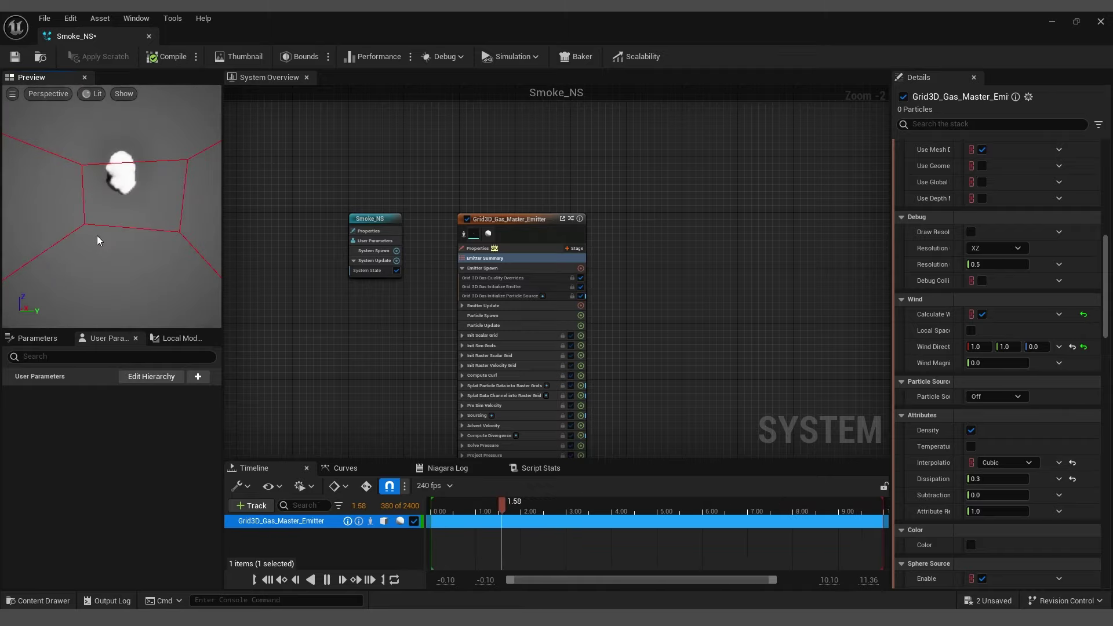
Set the wind magnitude to 20 and the Wind Direction's Z component to -0.5.
left_click(990, 365)
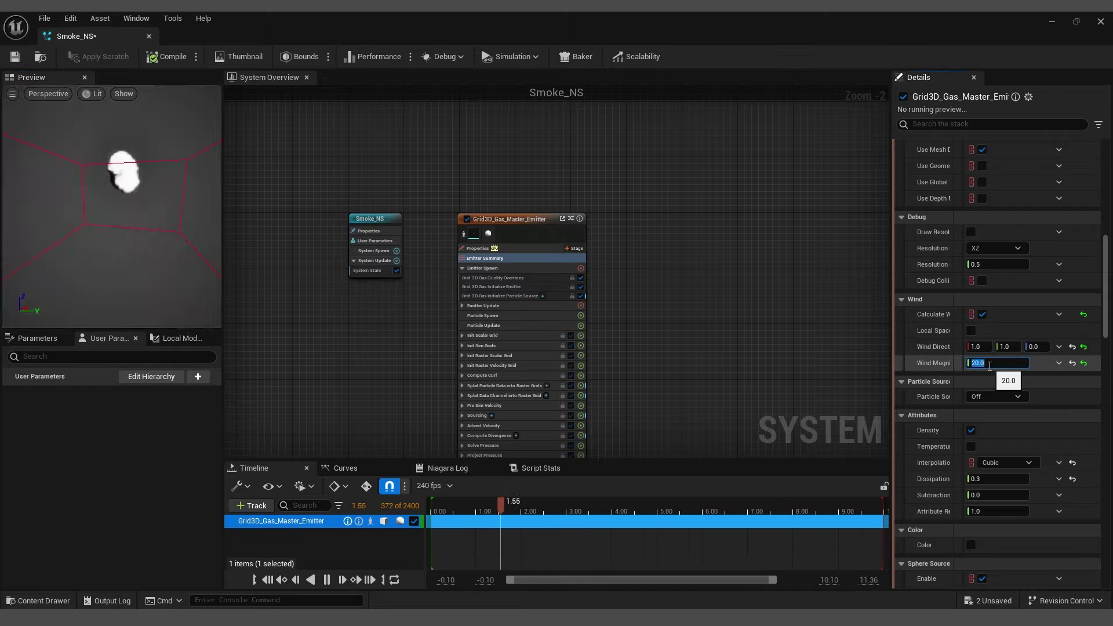
left_click_drag(127, 243, 223, 224)
left_click_drag(111, 223, 191, 224)
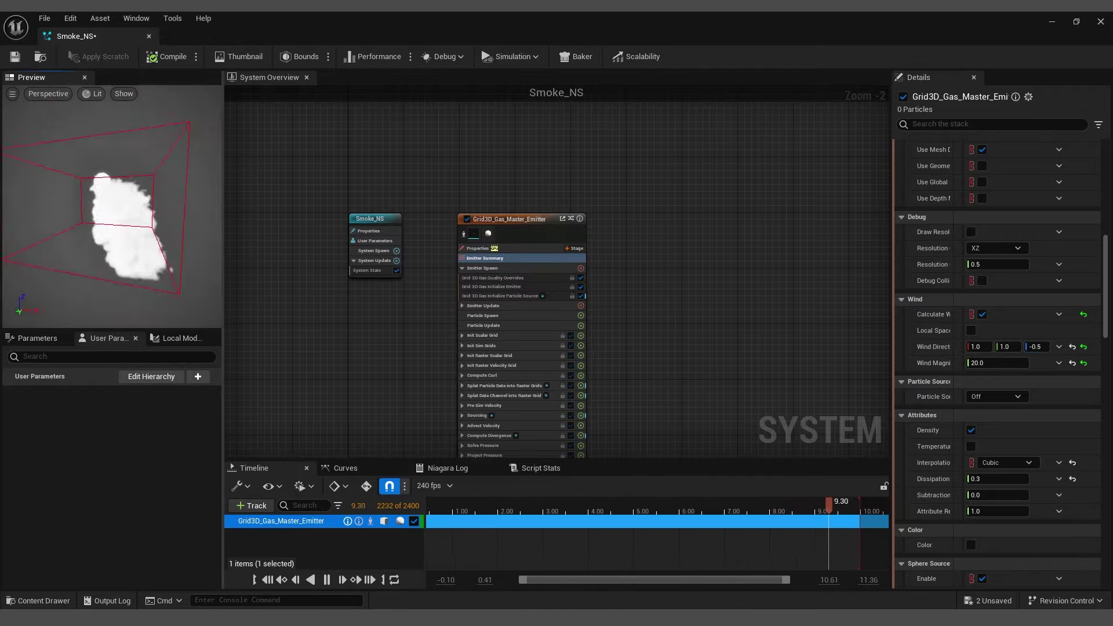
Enable the particle, geometry, global, depth map and GBuffer collision options for the gas emitter, with Local Space turned on.
mouse_move(1105, 251)
left_mouse_down()
mouse_move(1105, 508)
mouse_move(1105, 229)
left_mouse_up()
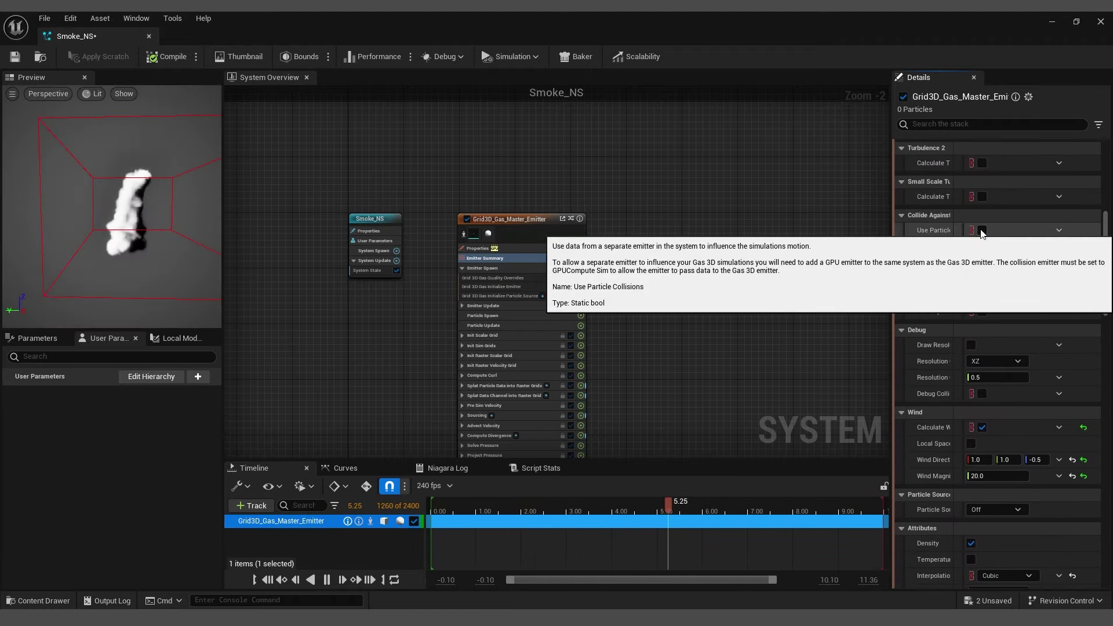
left_click(981, 231)
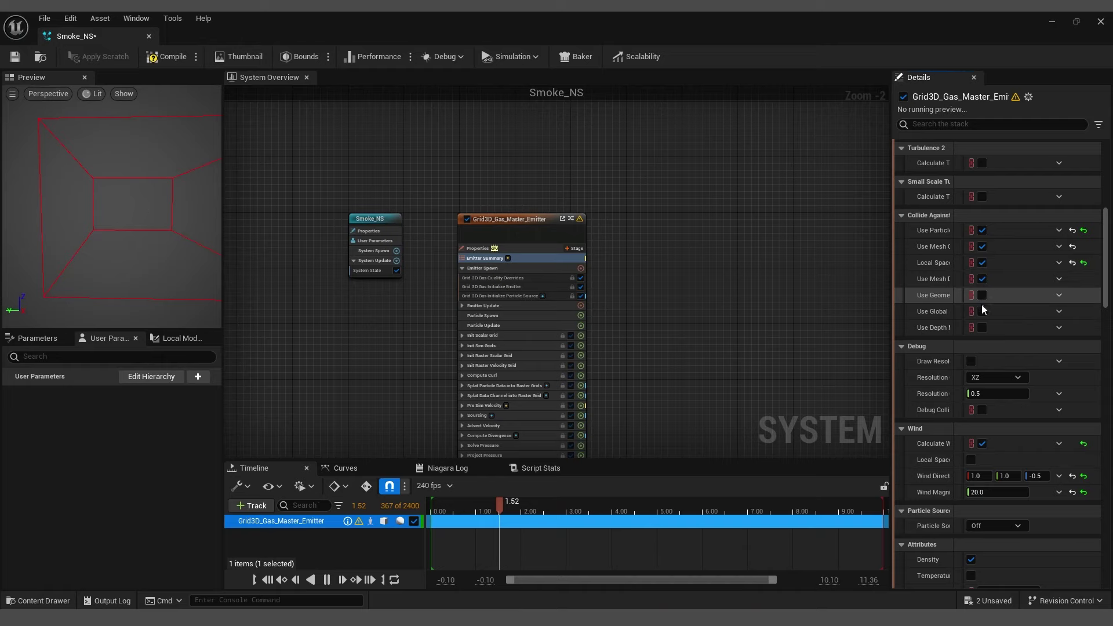
left_click(981, 300)
left_click(982, 311)
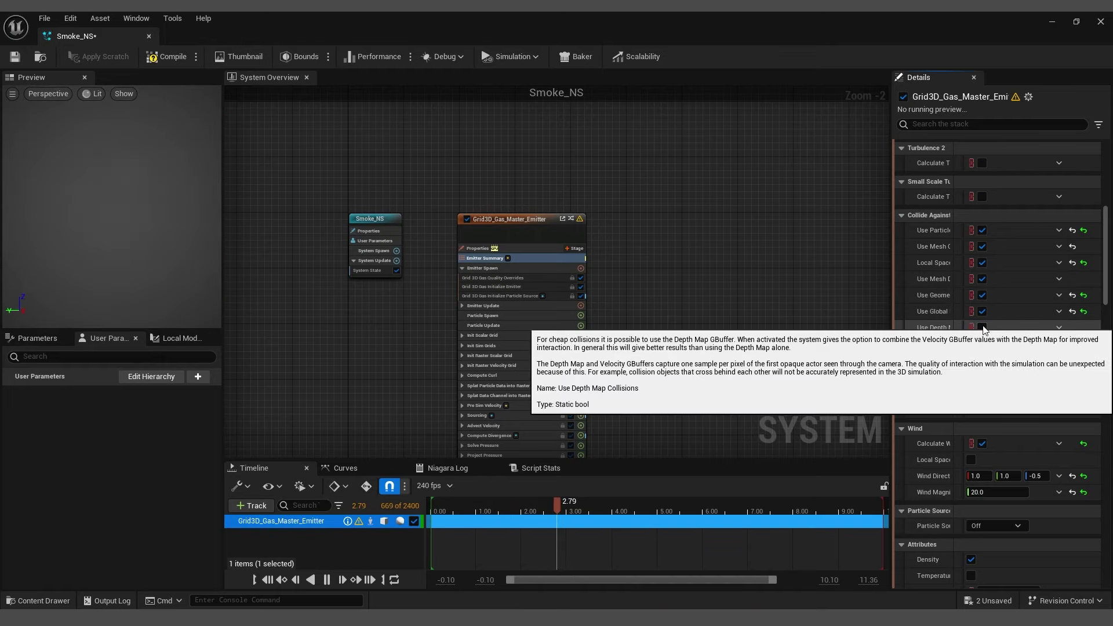
left_click(981, 328)
left_click(982, 344)
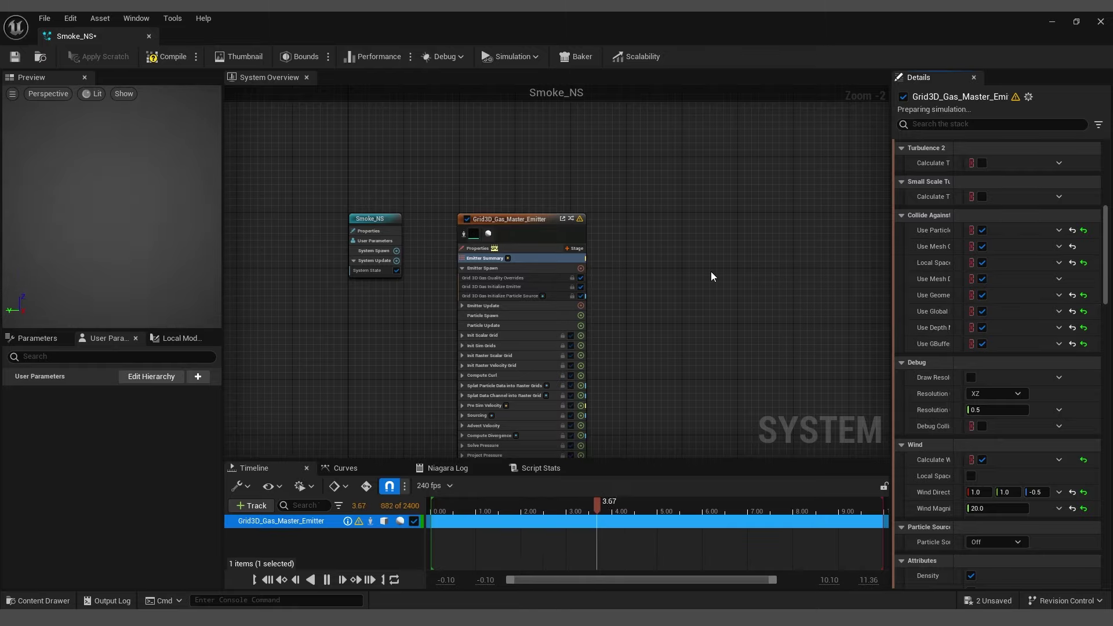
left_click_drag(111, 220, 170, 206)
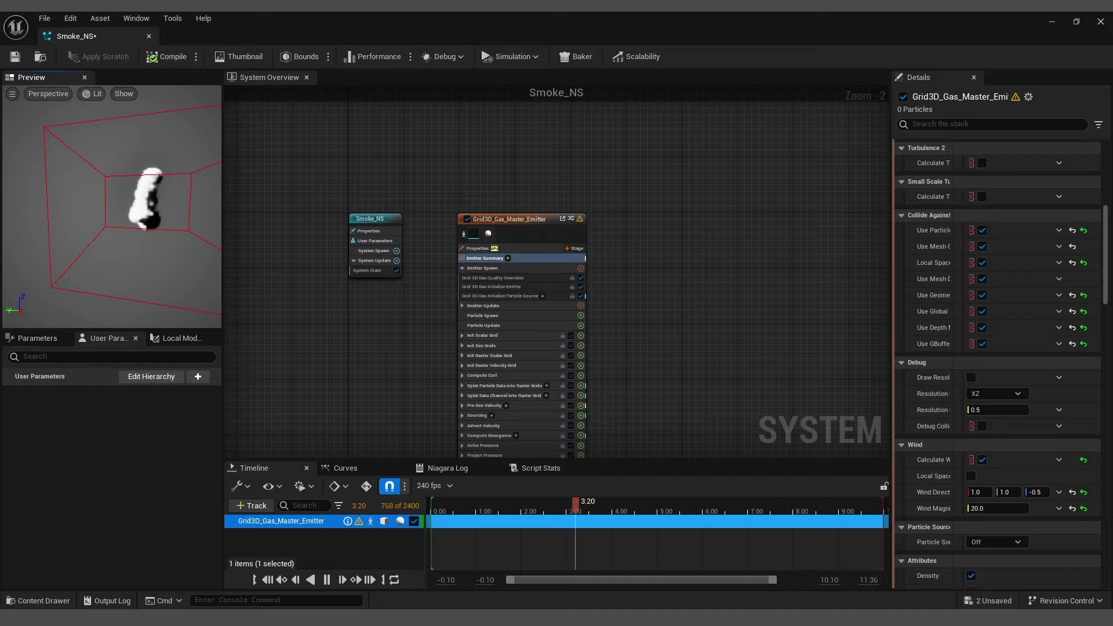
Set the simulation's Local Pivot X and Y values to 0.3 and check the wind-blown smoke in the preview.
scroll(996, 233, "up", 10)
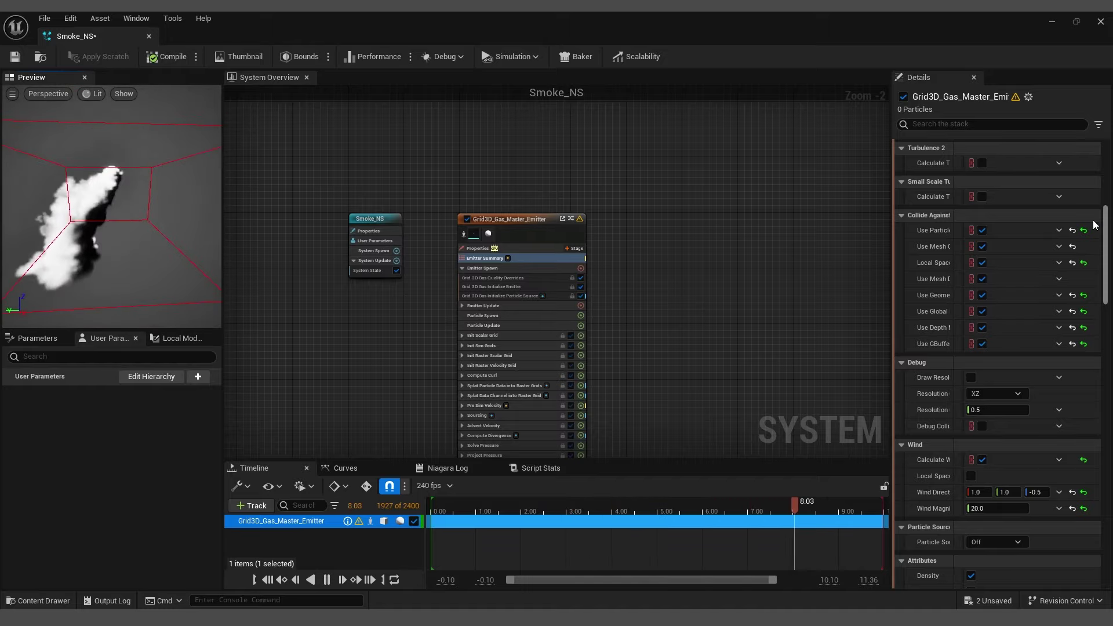
left_click(980, 232)
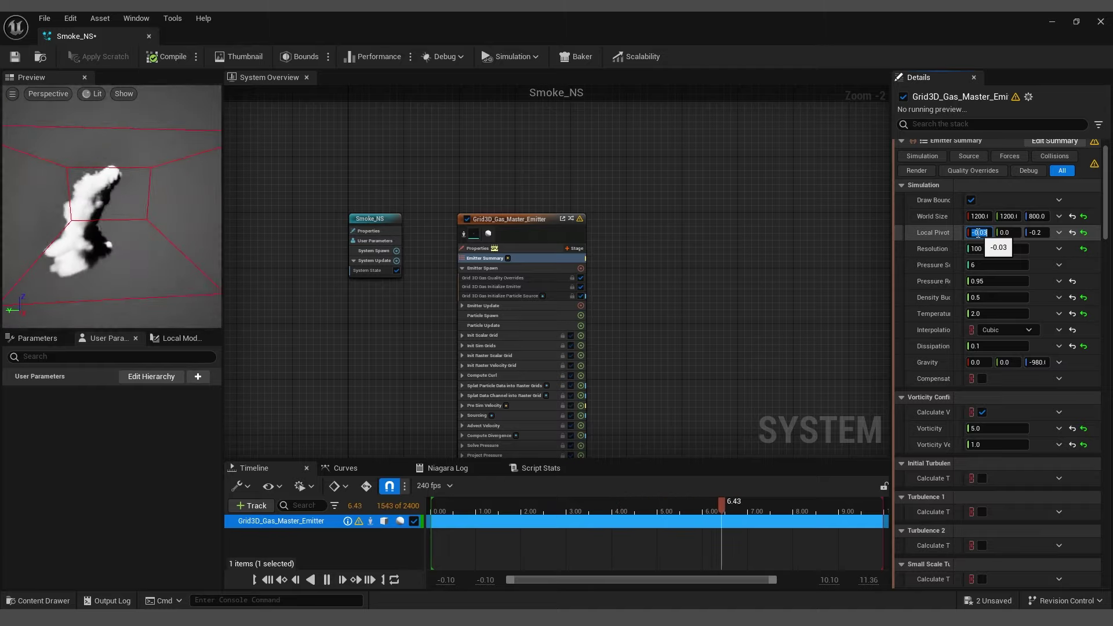
type("0.3")
key("Tab")
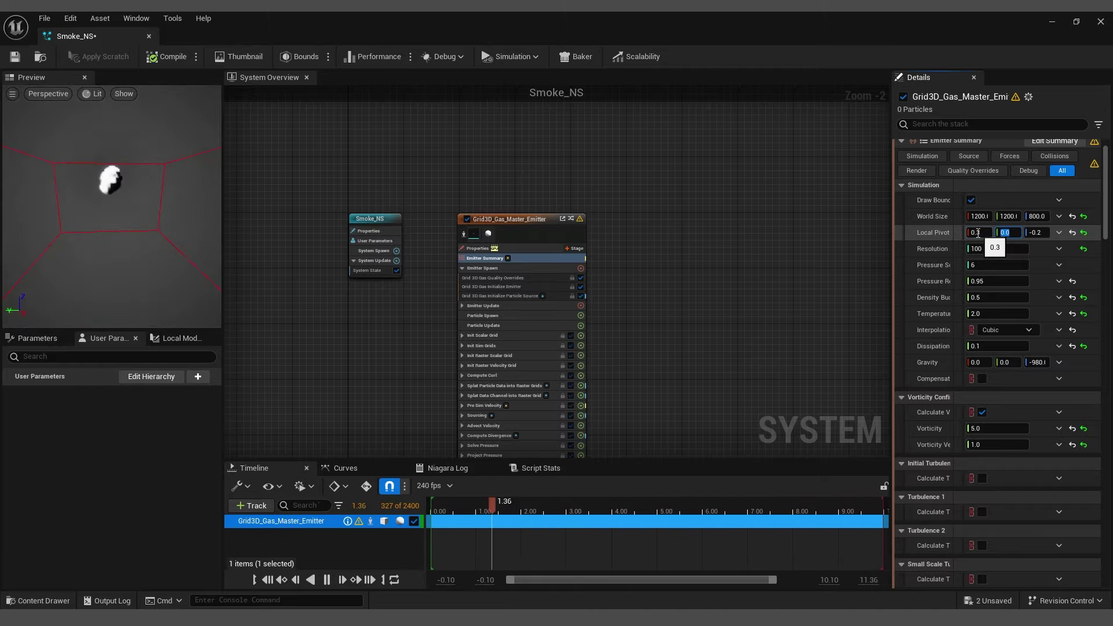
type("0.3")
key("Return")
left_click_drag(86, 191, 144, 267)
left_click_drag(123, 221, 113, 174)
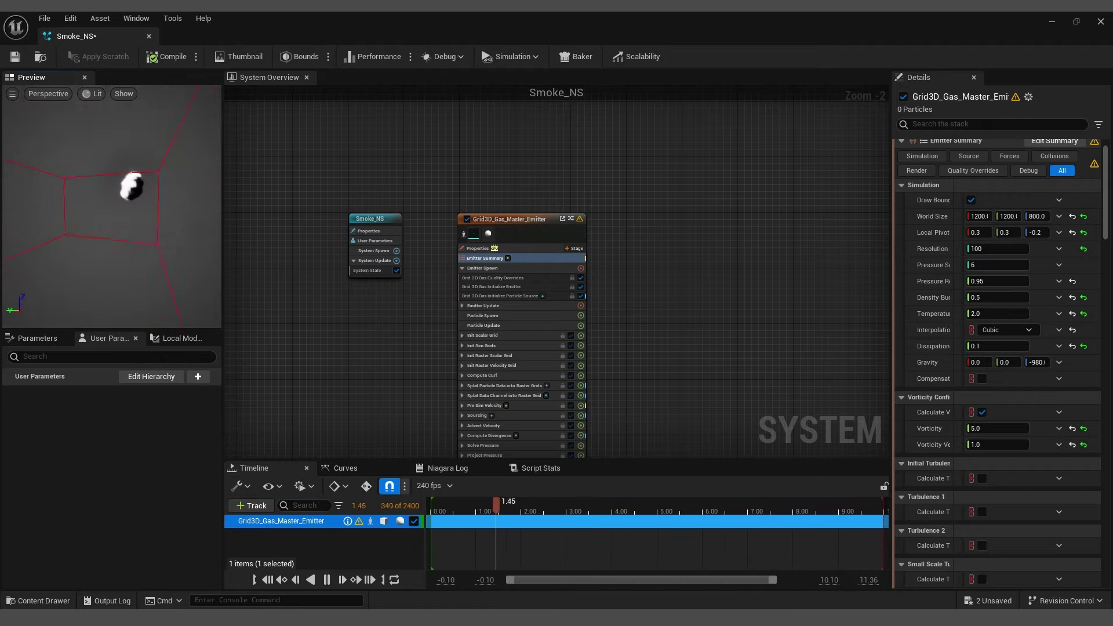
left_click_drag(113, 221, 113, 220)
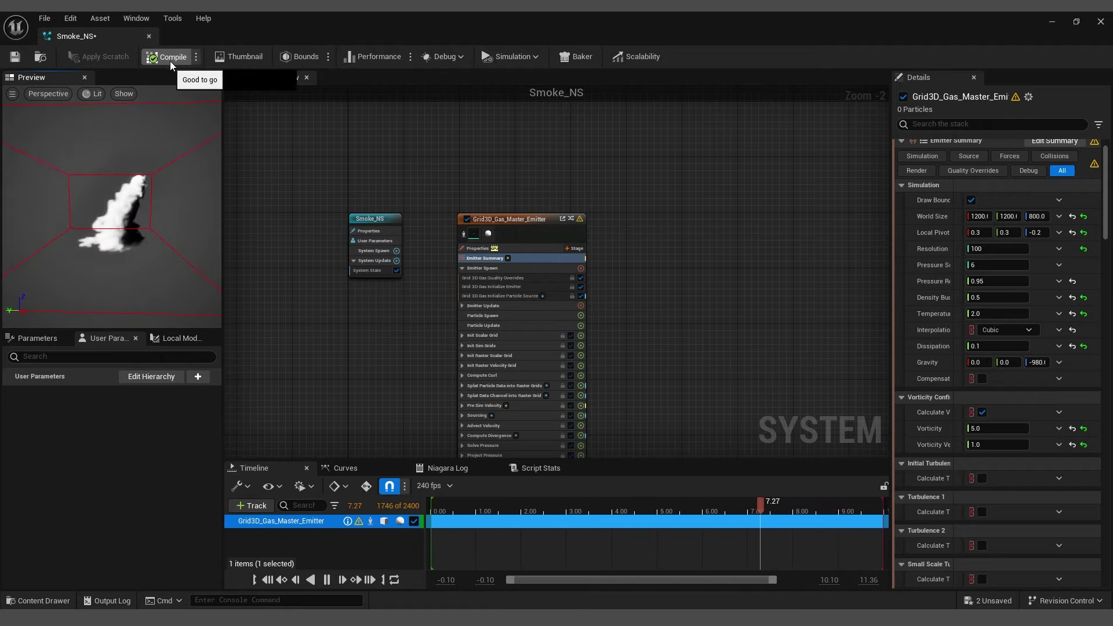
Save Smoke_NS, return to the level editor and place the system in ThirdPersonMap above the raised block.
left_click(15, 56)
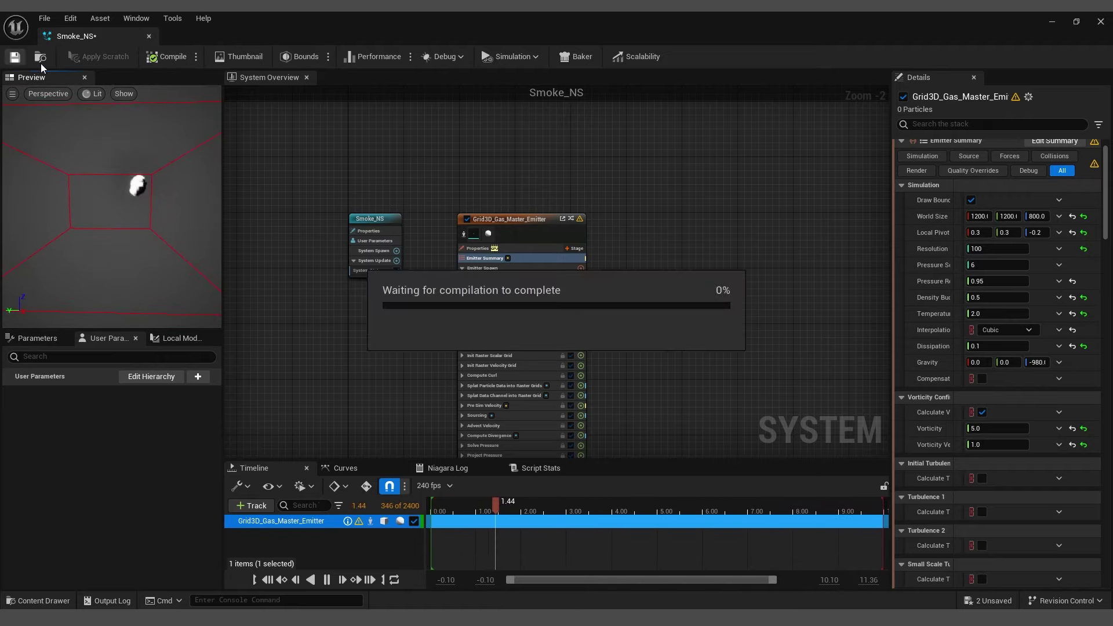
left_click(1052, 23)
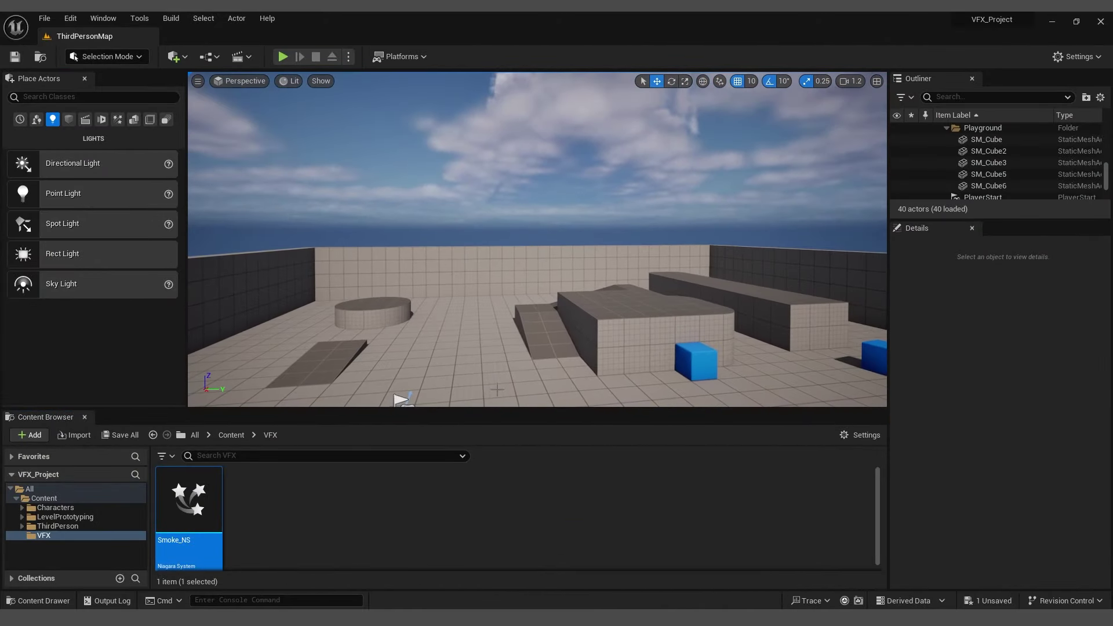
left_click_drag(516, 368, 526, 280)
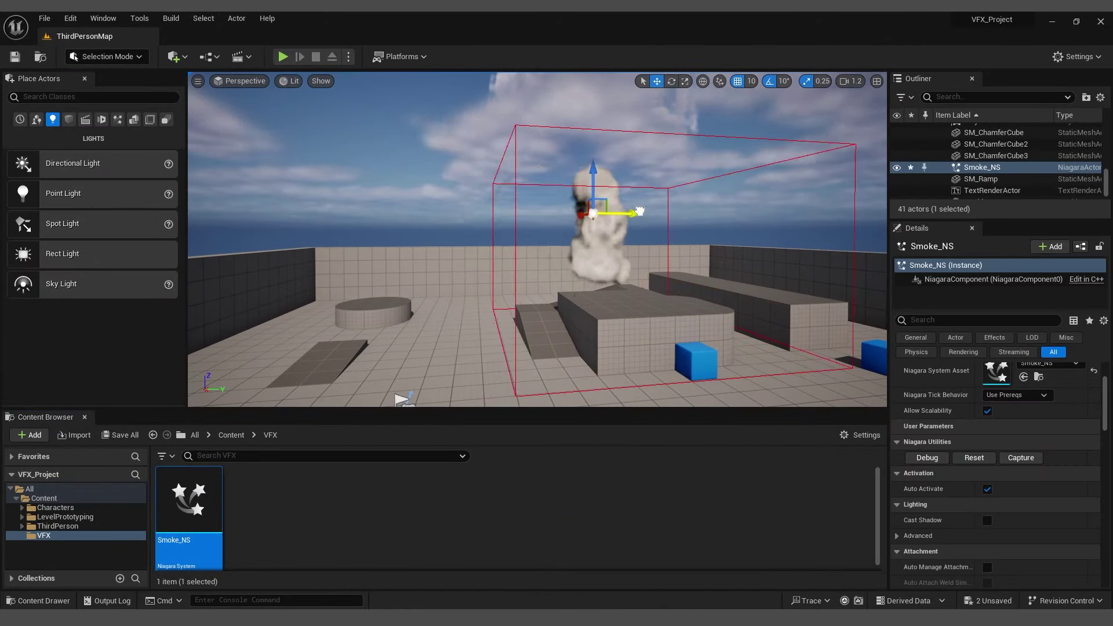
Shift the placed Smoke_NS actor slightly along the Y axis and view it in the level.
left_click_drag(639, 211, 662, 211)
right_click_drag(662, 212, 678, 255)
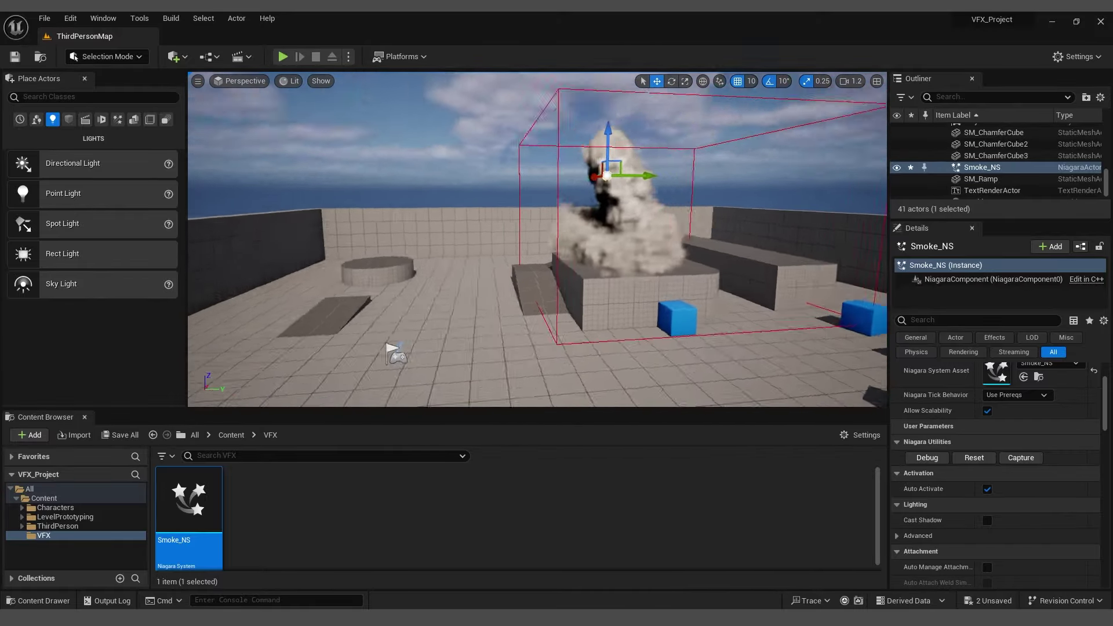
right_click_drag(537, 239, 590, 211)
Rotate the Smoke_NS actor about its vertical axis in the level and undo the last rotation.
key("e")
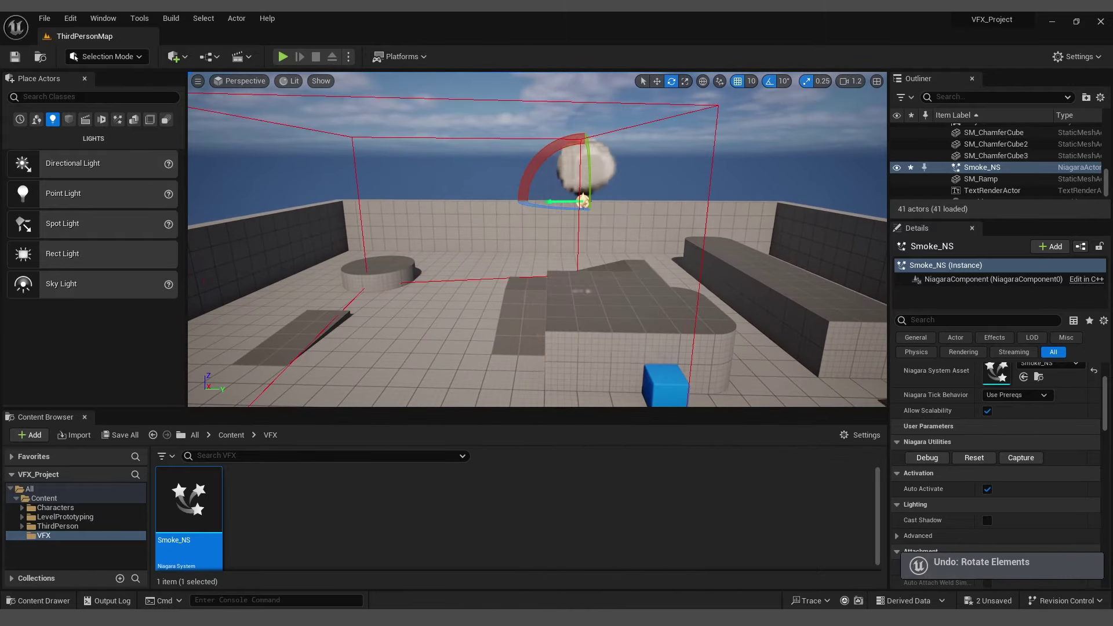
right_click(617, 203)
right_click_drag(616, 203, 586, 223)
Reopen Smoke_NS and set the gas emitter's Wind Direction Y value to -1.0.
double_click(189, 501)
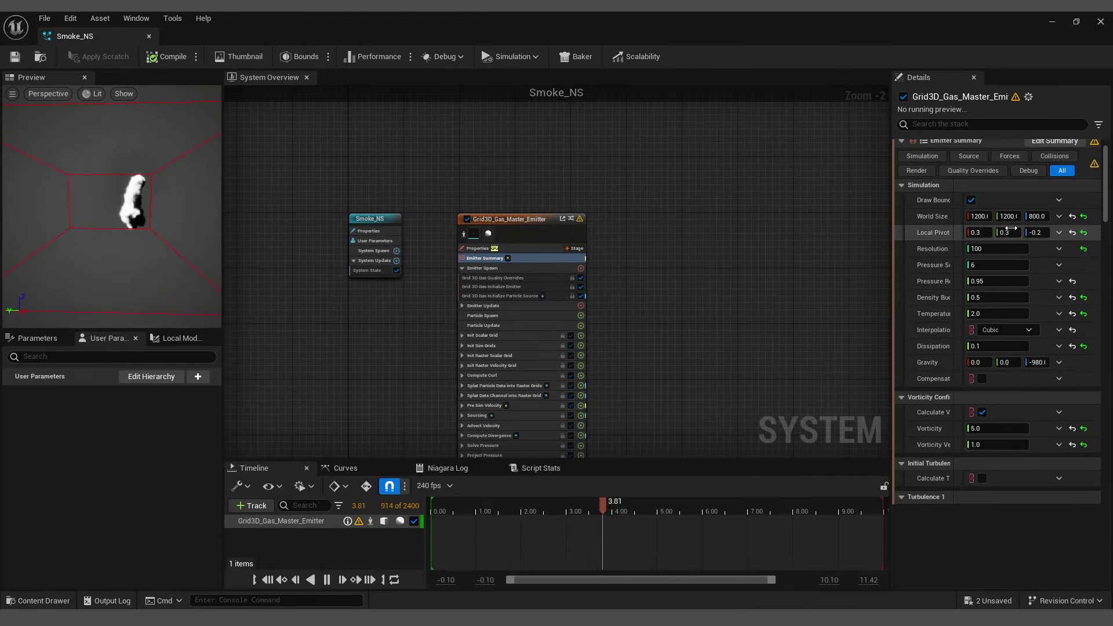
left_click_drag(1105, 189, 1100, 281)
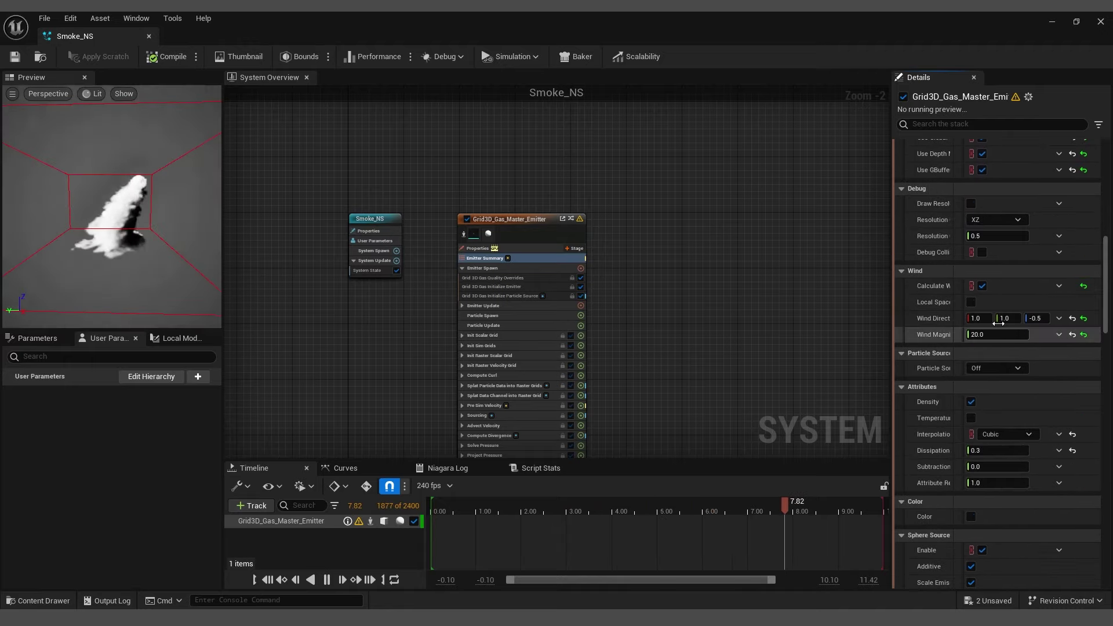
left_click(1006, 318)
type("-1")
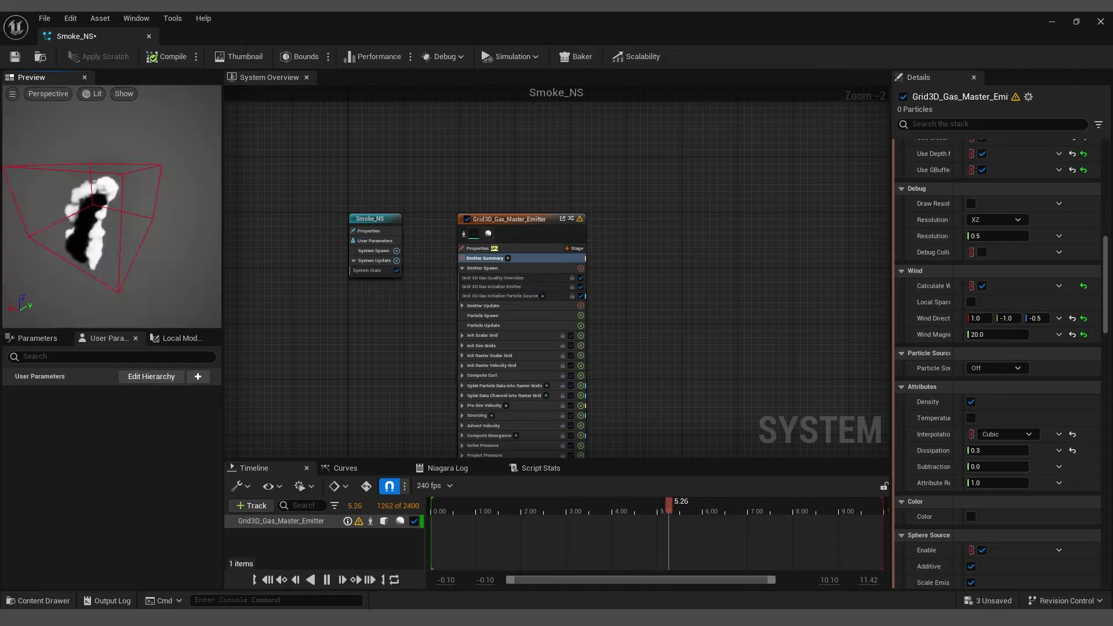
Set the simulation's Local Pivot Y value to -0.3, then compile Smoke_NS and return to the level editor.
left_click_drag(1106, 258, 1104, 168)
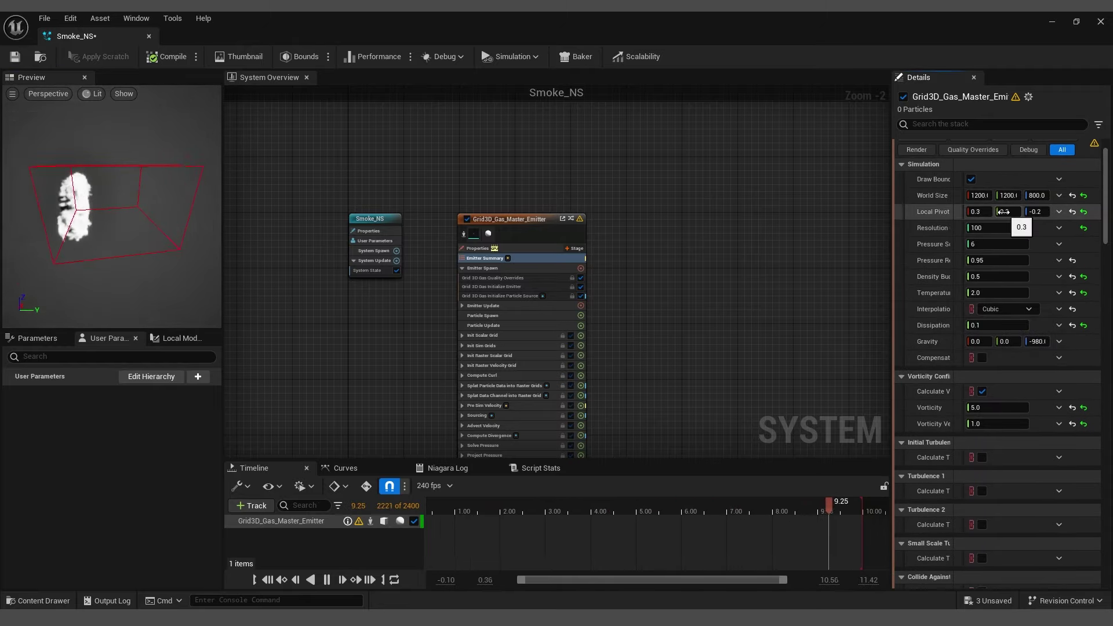
left_click(1007, 211)
type("-0.3")
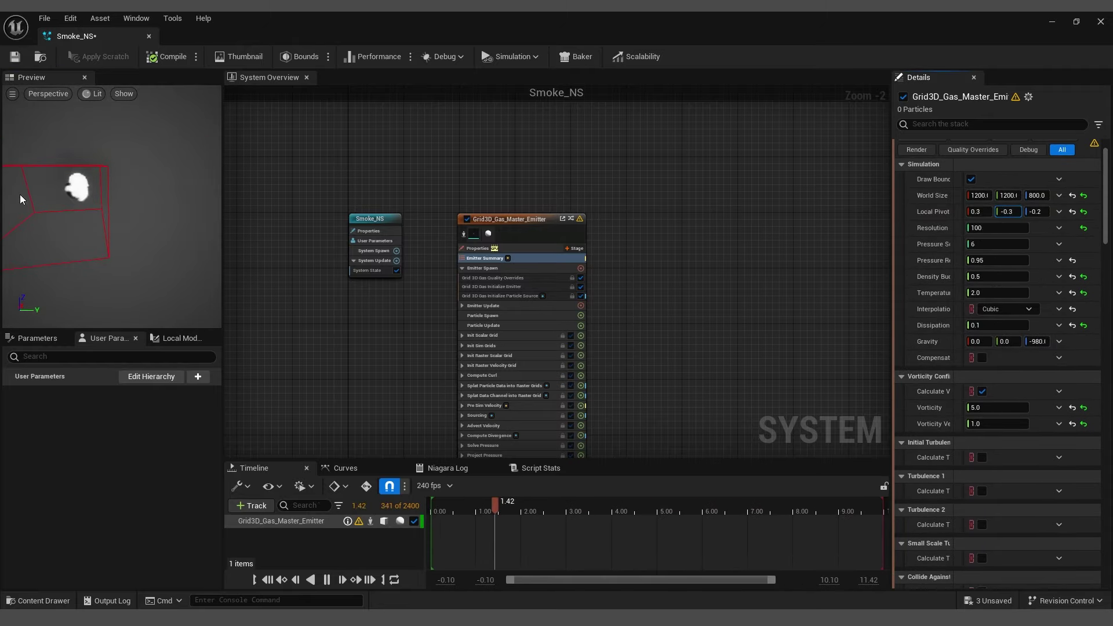
left_click_drag(145, 205, 55, 240)
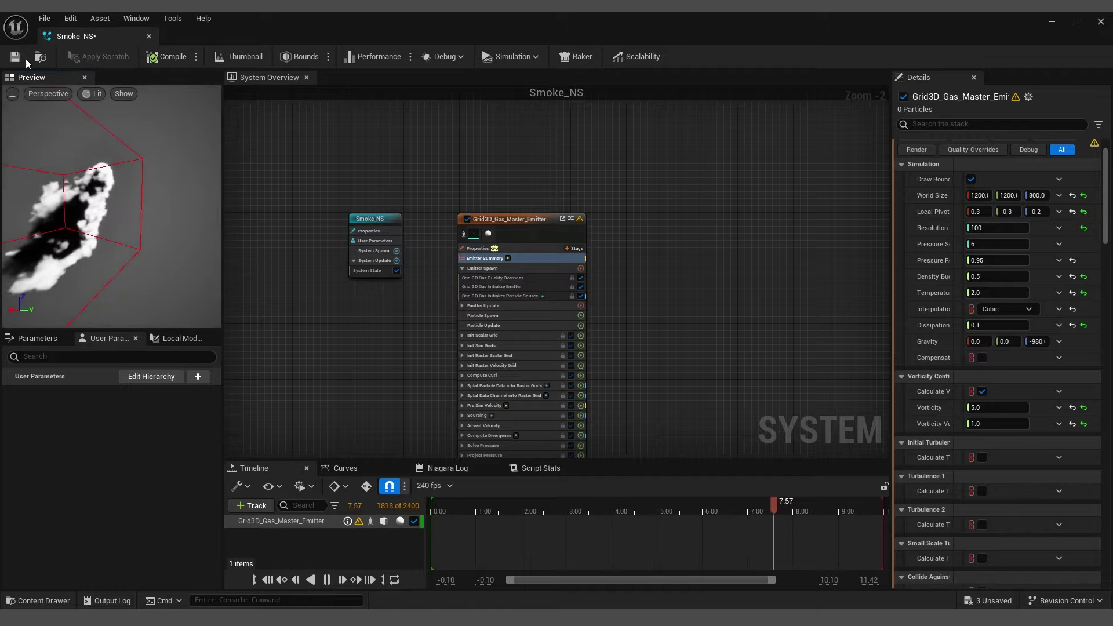
left_click(143, 55)
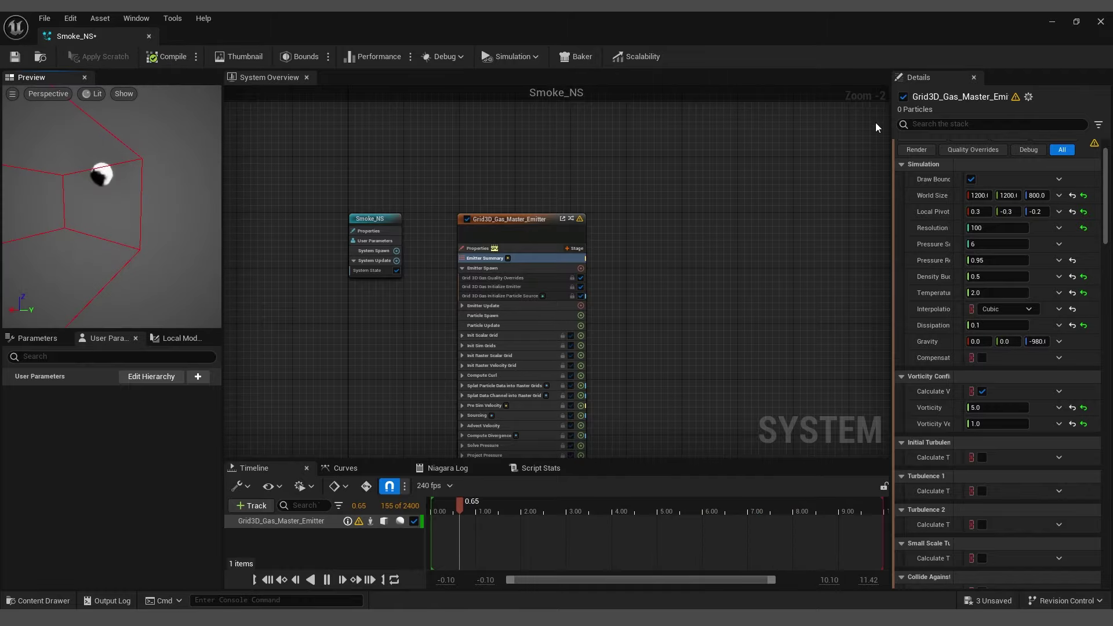
left_click(1051, 22)
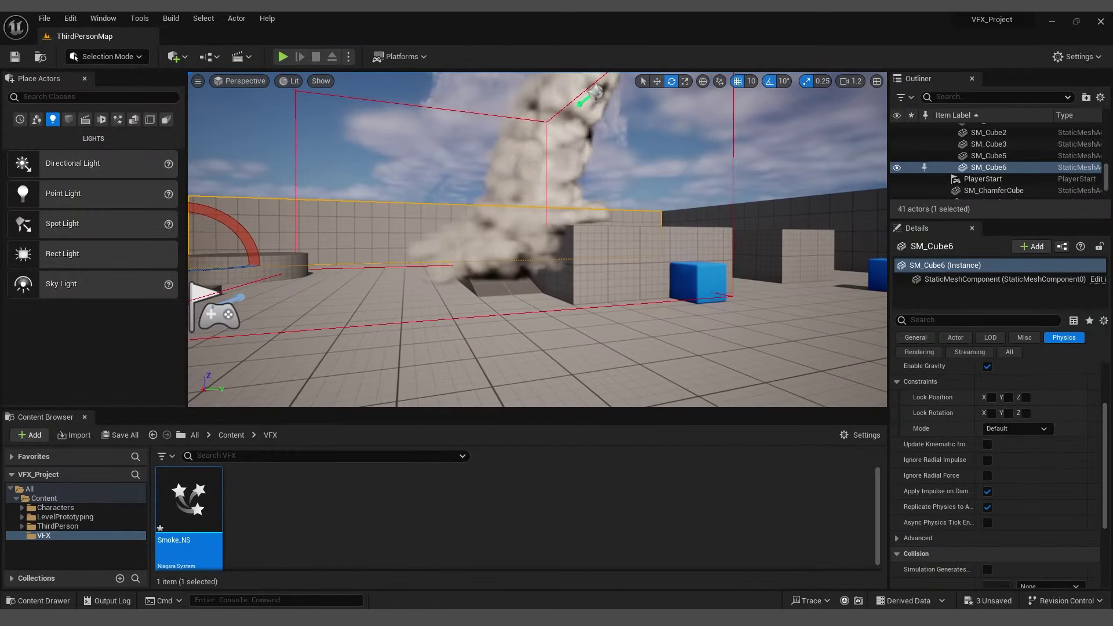
Examine the wind-blown smoke around the raised block in the level from several angles and distances.
right_click_drag(537, 239, 498, 255)
left_click(606, 184)
key("w")
right_click_drag(603, 158, 486, 197)
left_click(458, 143)
right_click_drag(457, 142, 458, 119)
left_click(594, 168)
right_click_drag(595, 168, 659, 147)
left_click(595, 168)
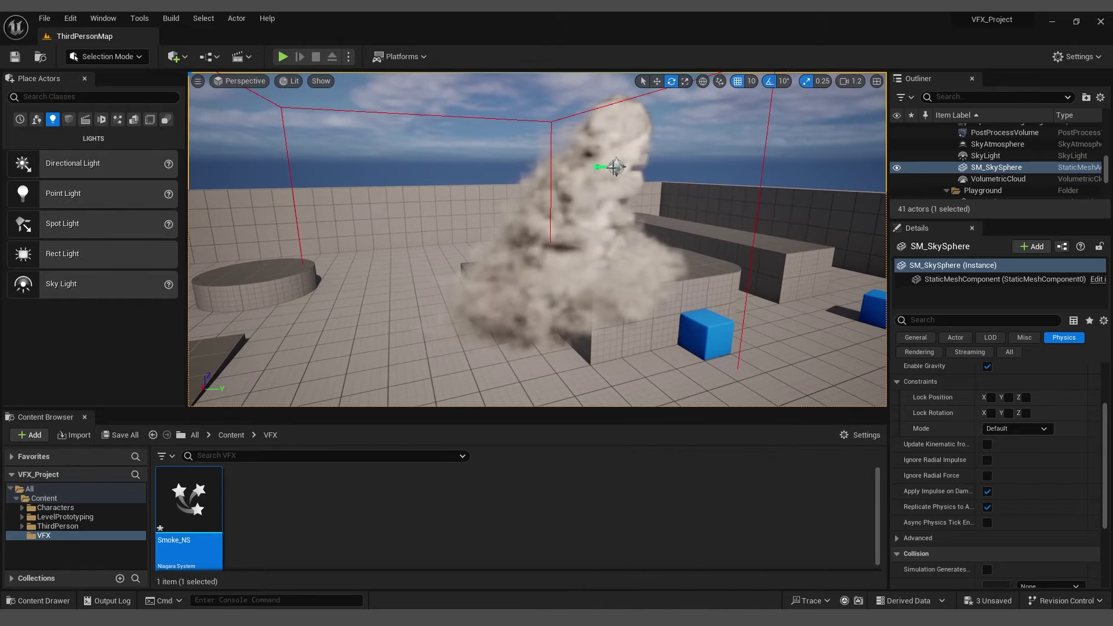
left_click(613, 167)
key("w")
left_click(614, 155)
right_click_drag(615, 155, 660, 155)
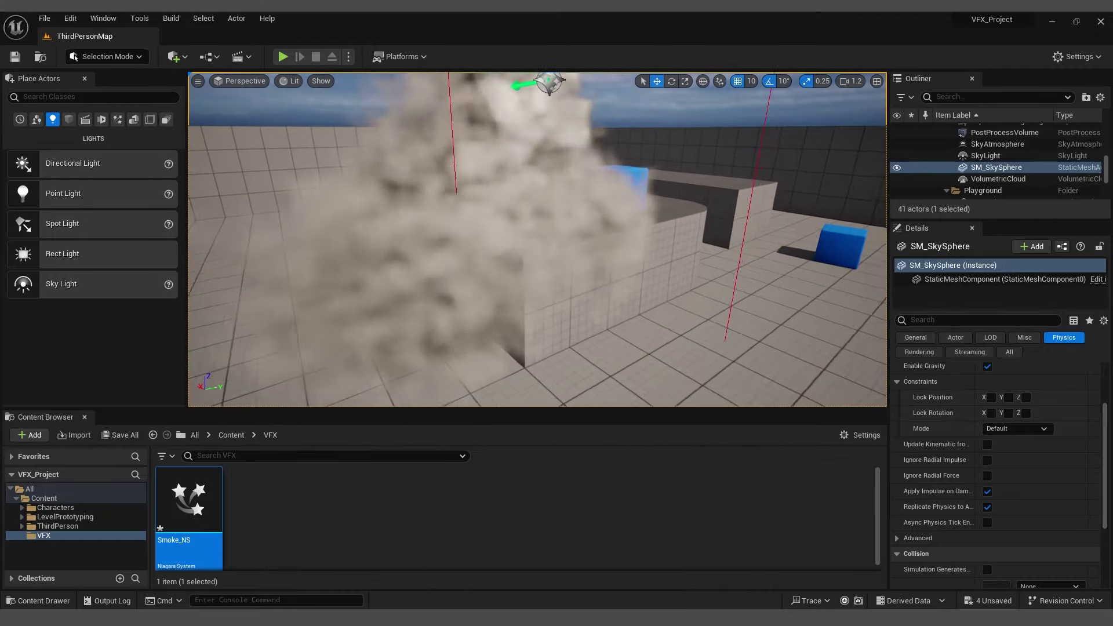
Play the level and run and jump the character around the smoke to examine it, then end the play session.
left_click(291, 56)
key("w")
key("space")
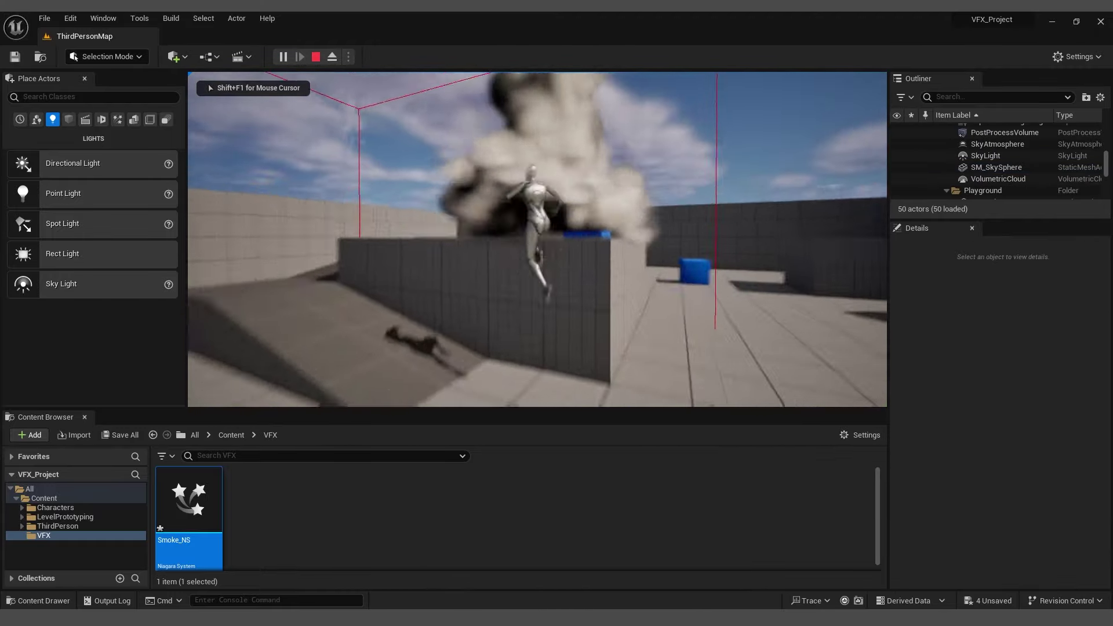
key("w")
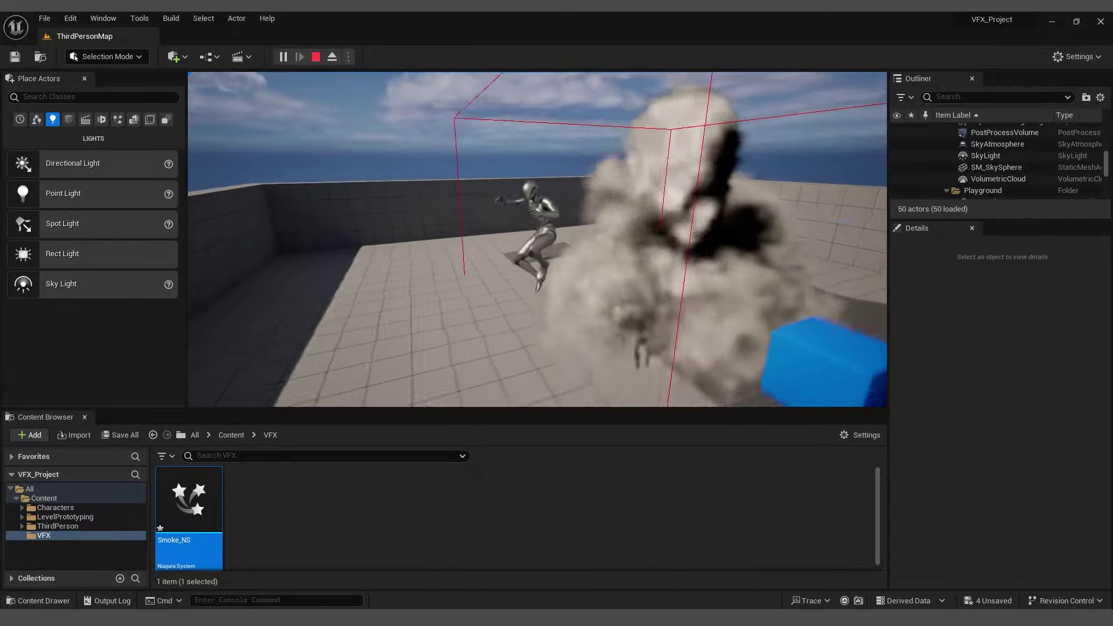
key("w")
key("space")
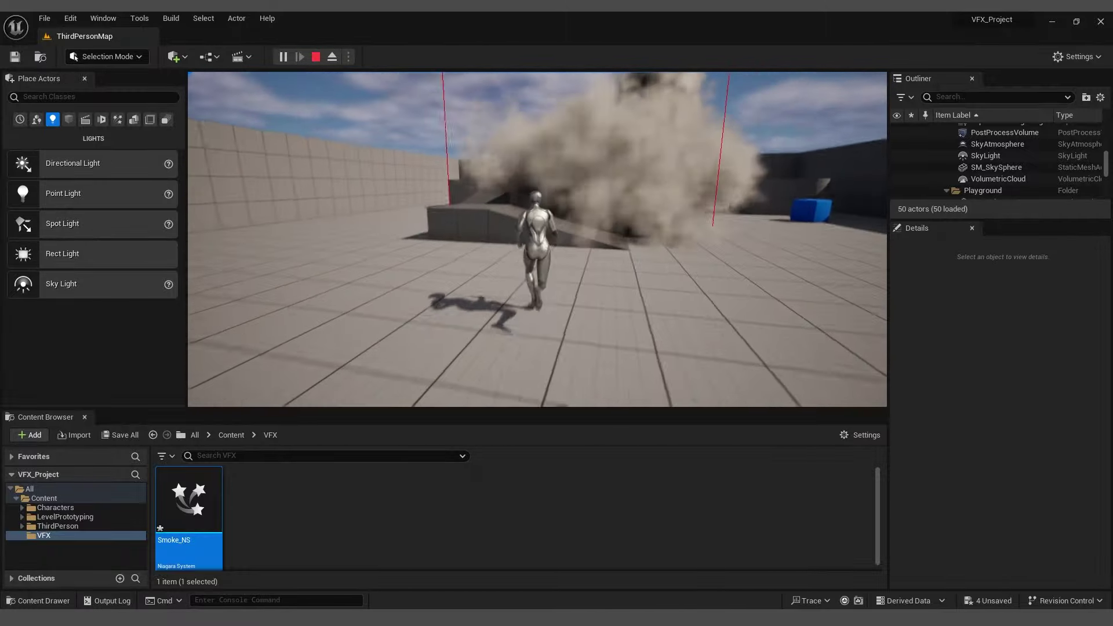
key("w")
key("space")
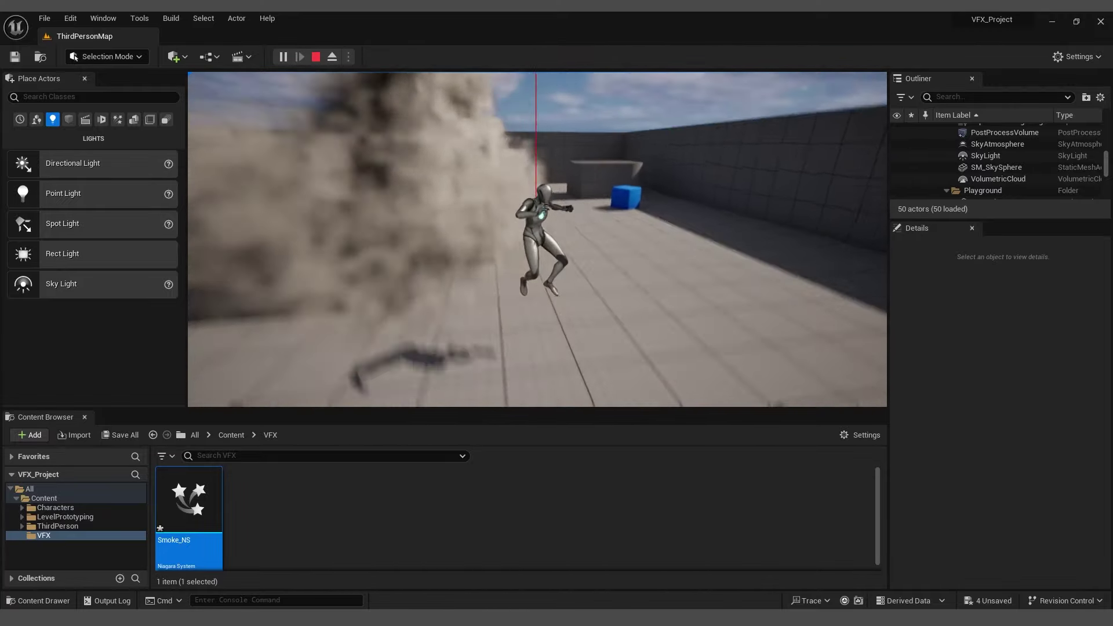
key("Escape")
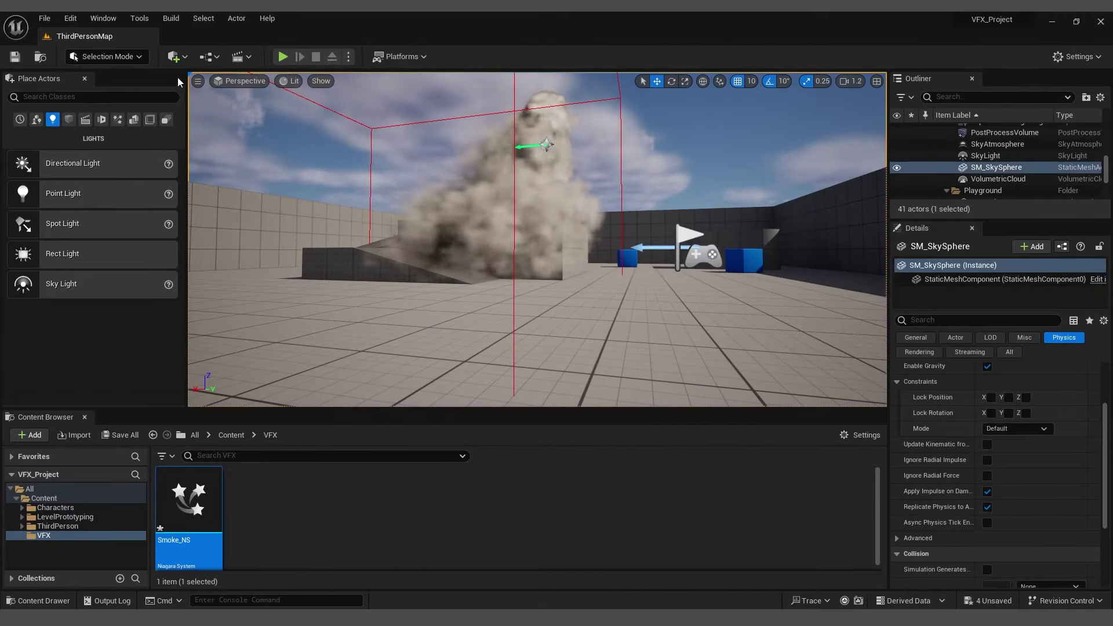
In Smoke_NS, disable Draw Bounds and set the simulation's Resolution to 300, then compile the system.
double_click(196, 512)
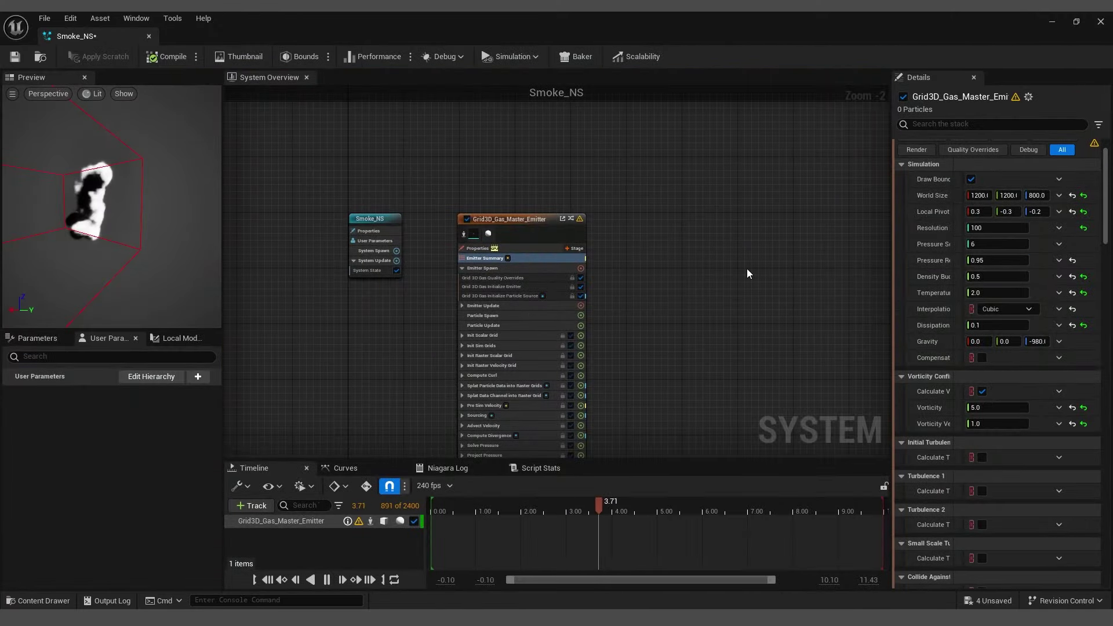
mouse_move(1104, 188)
left_mouse_down()
mouse_move(1105, 198)
mouse_move(1104, 177)
left_mouse_up()
left_click(970, 205)
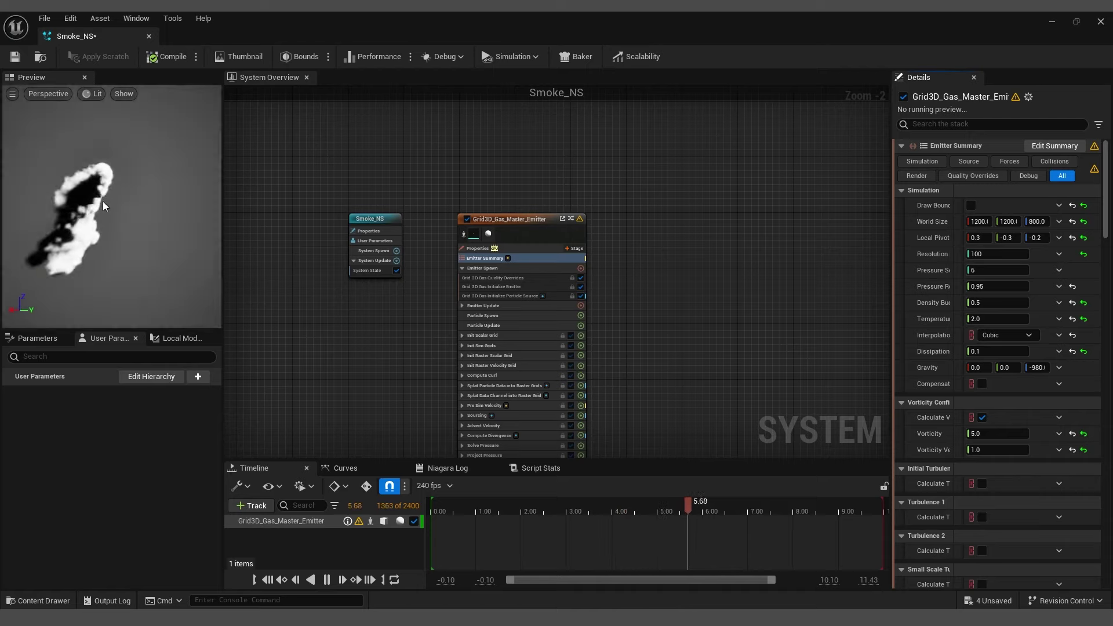
left_click(985, 254)
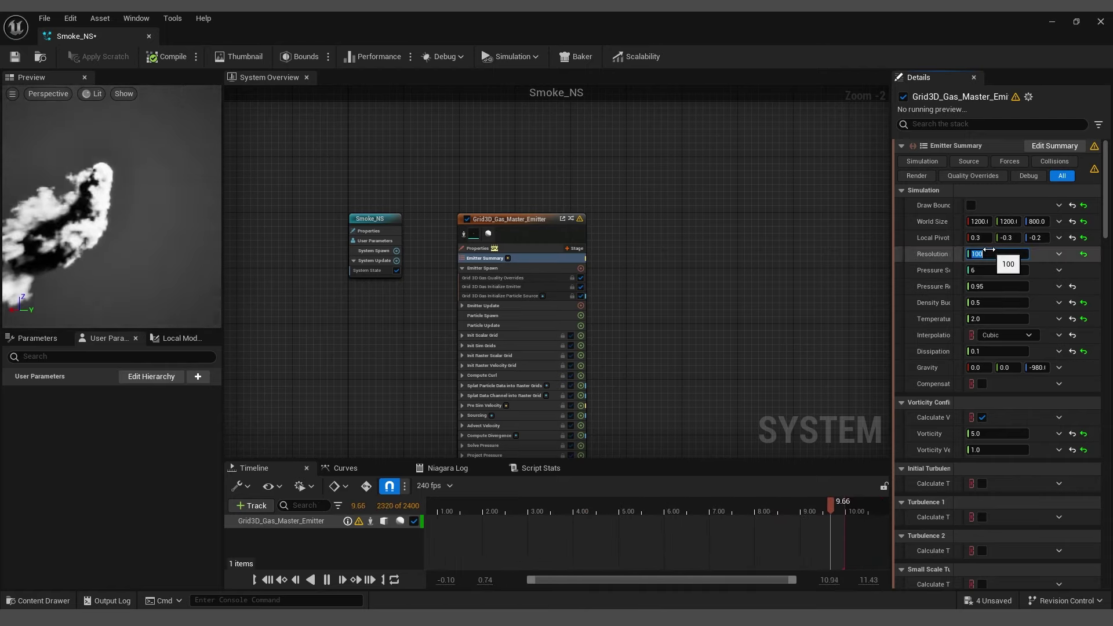
type("300")
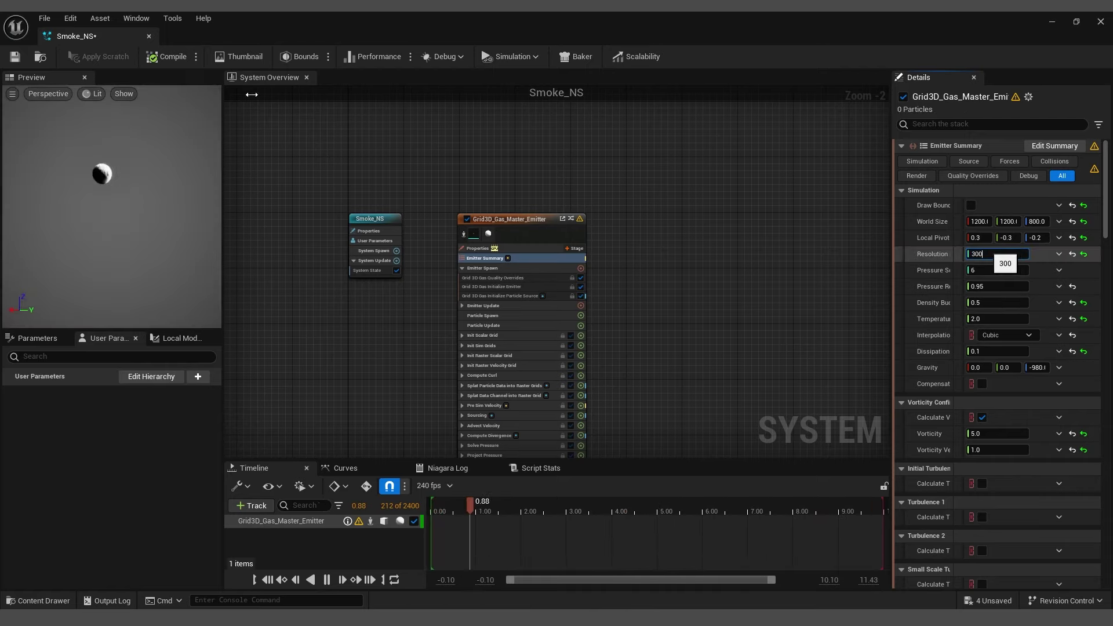
left_click(166, 60)
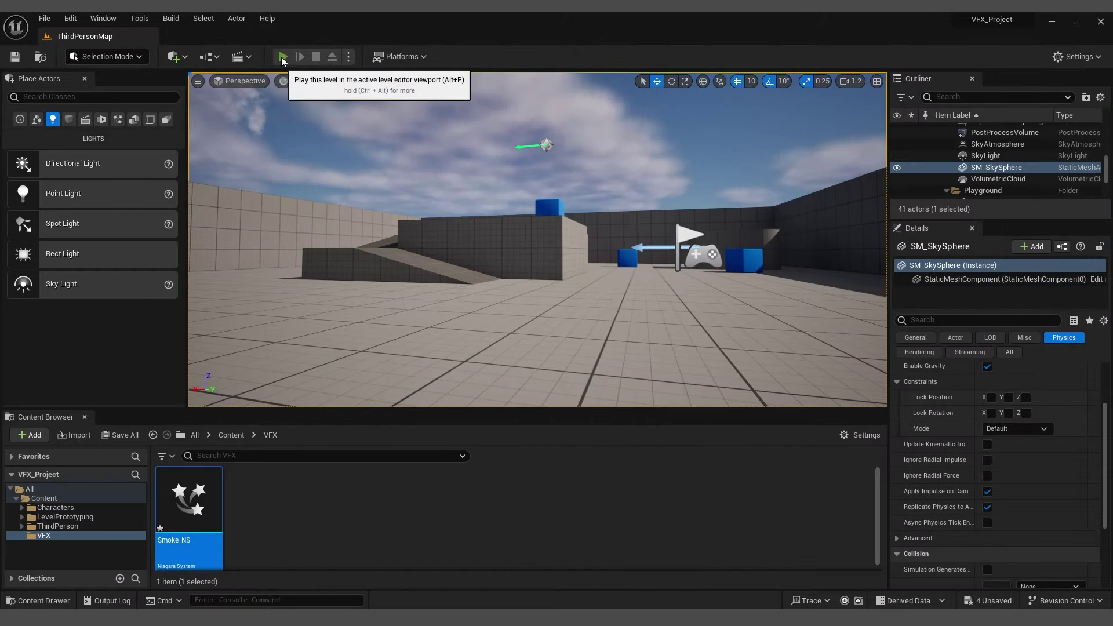
Play the level and move the character through the higher-resolution smoke to examine its detail, then stop playing.
left_click(282, 57)
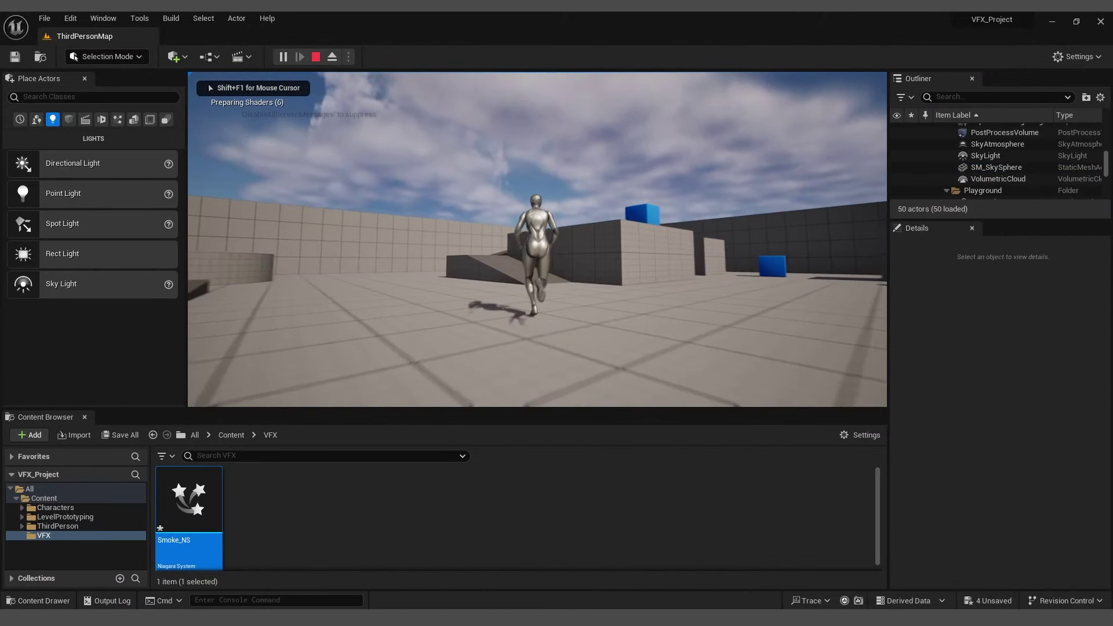
key("d")
key("w")
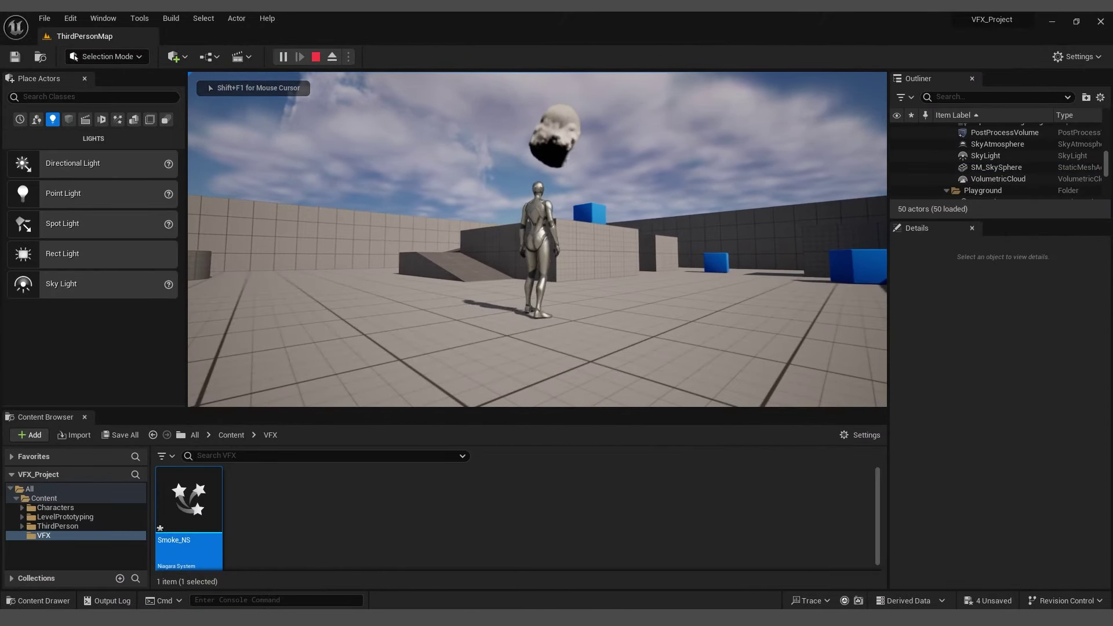
key("w")
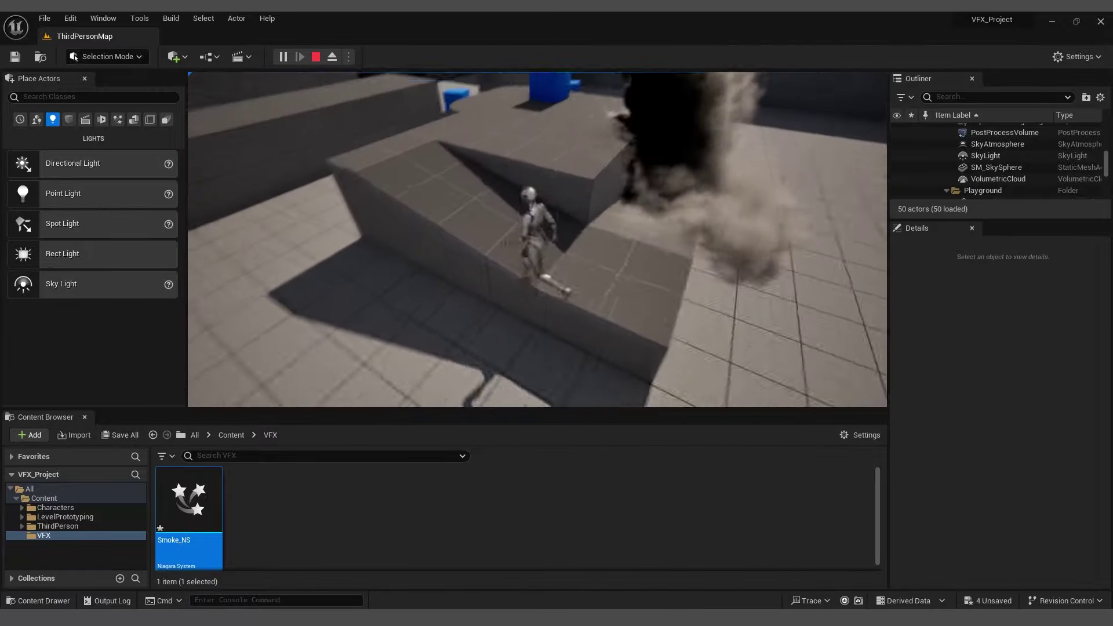
key("w")
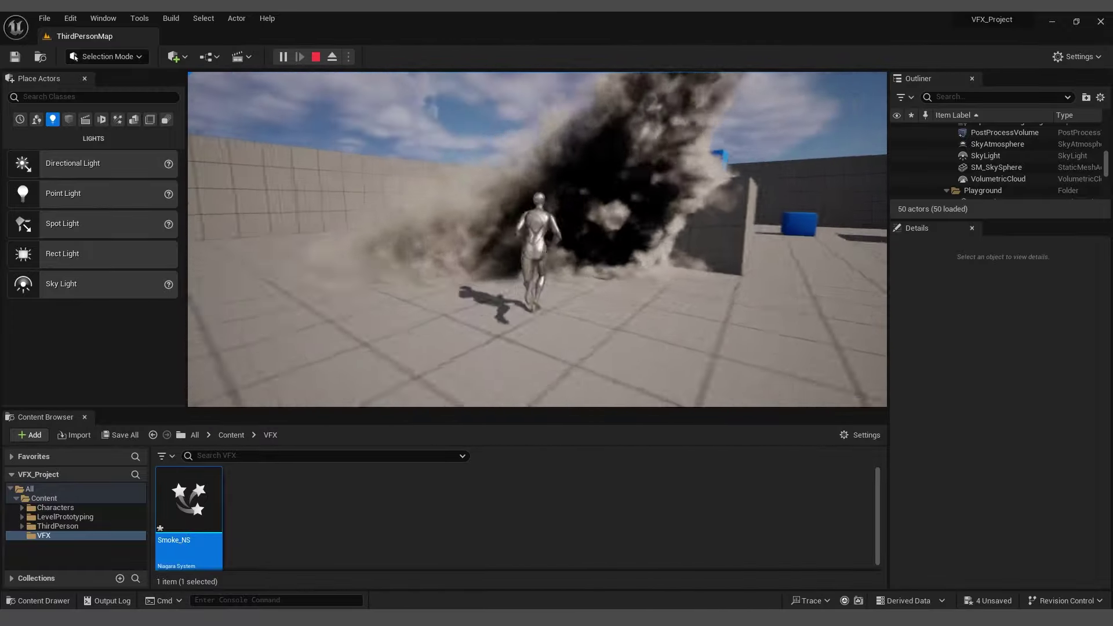
key("w")
key("space")
key("space")
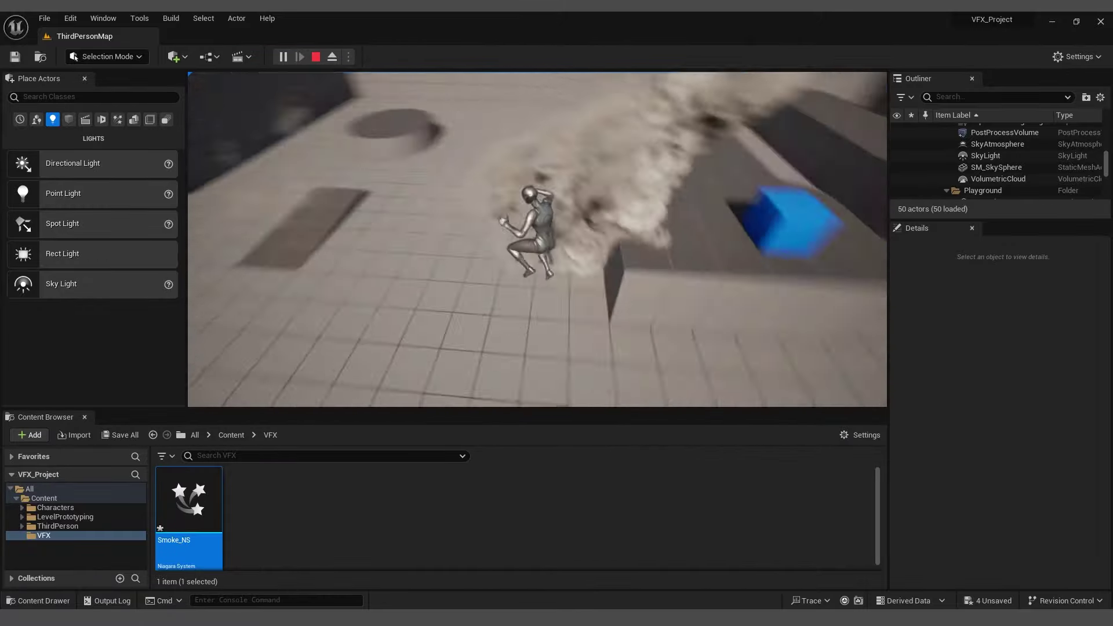
key("w")
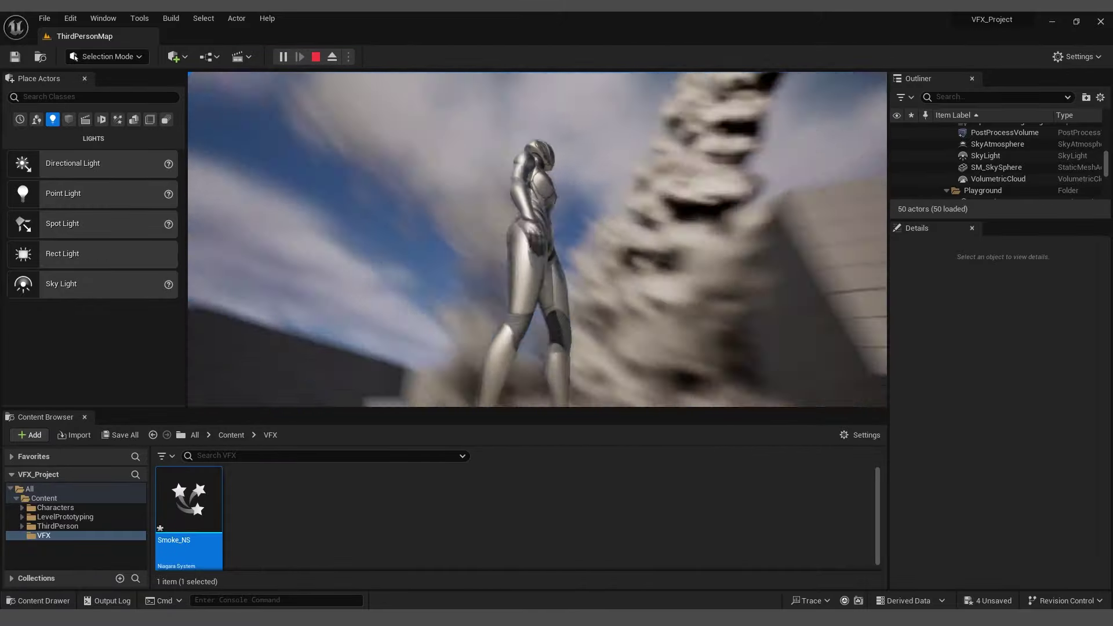
key("Escape")
Reopen Smoke_NS in a maximized window, show the Emitter Summary and open the simulation's Resolution value for editing.
double_click(209, 509)
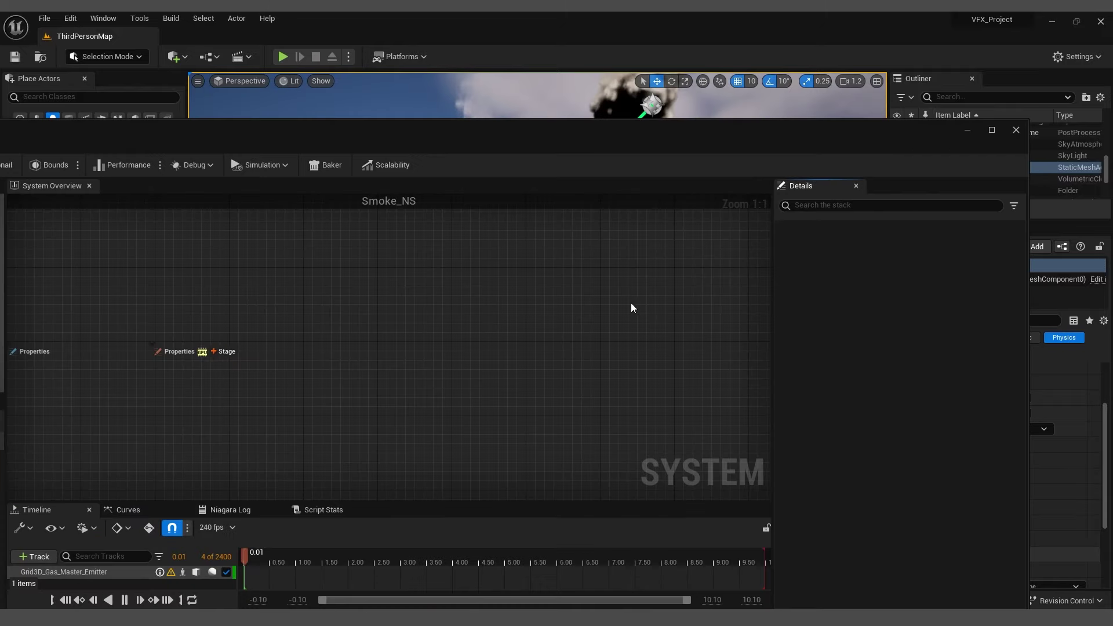
double_click(854, 124)
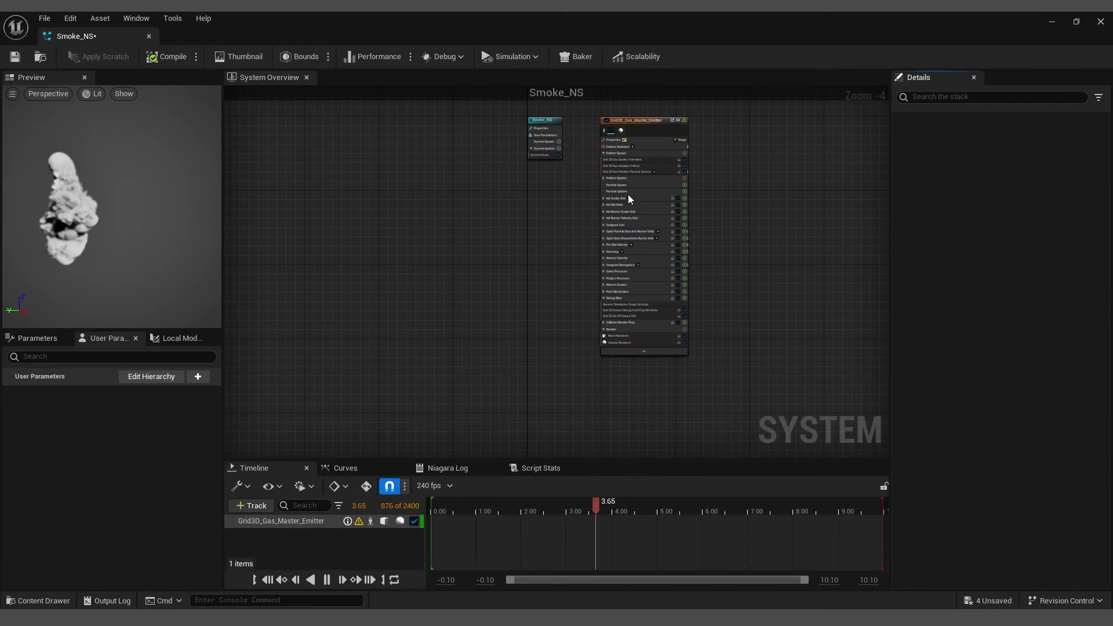
left_click(671, 147)
left_click(983, 319)
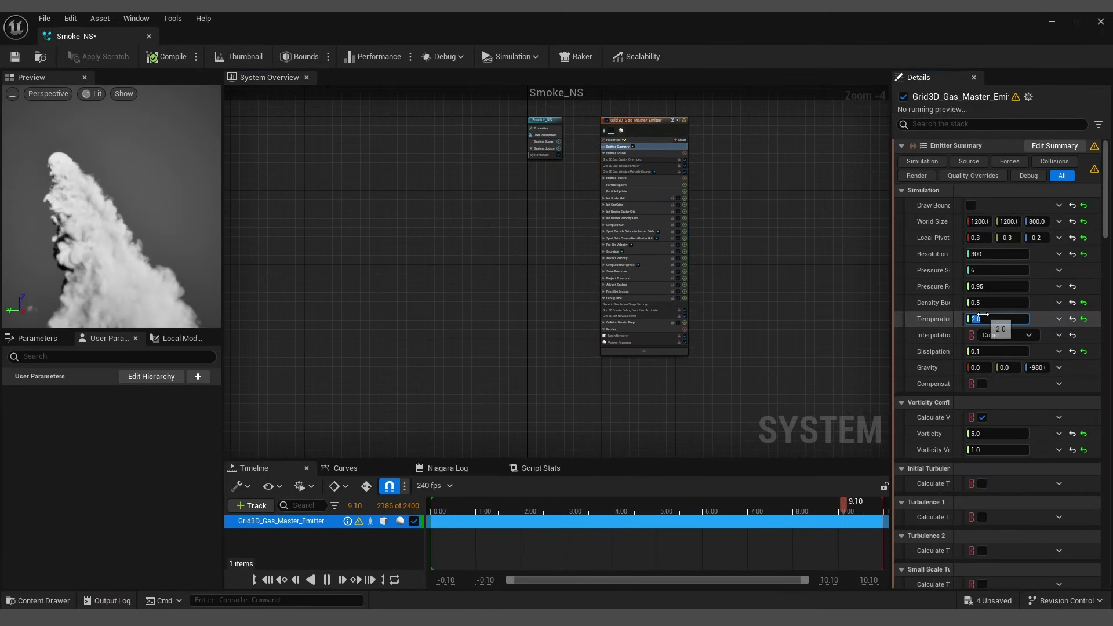
left_click(997, 254)
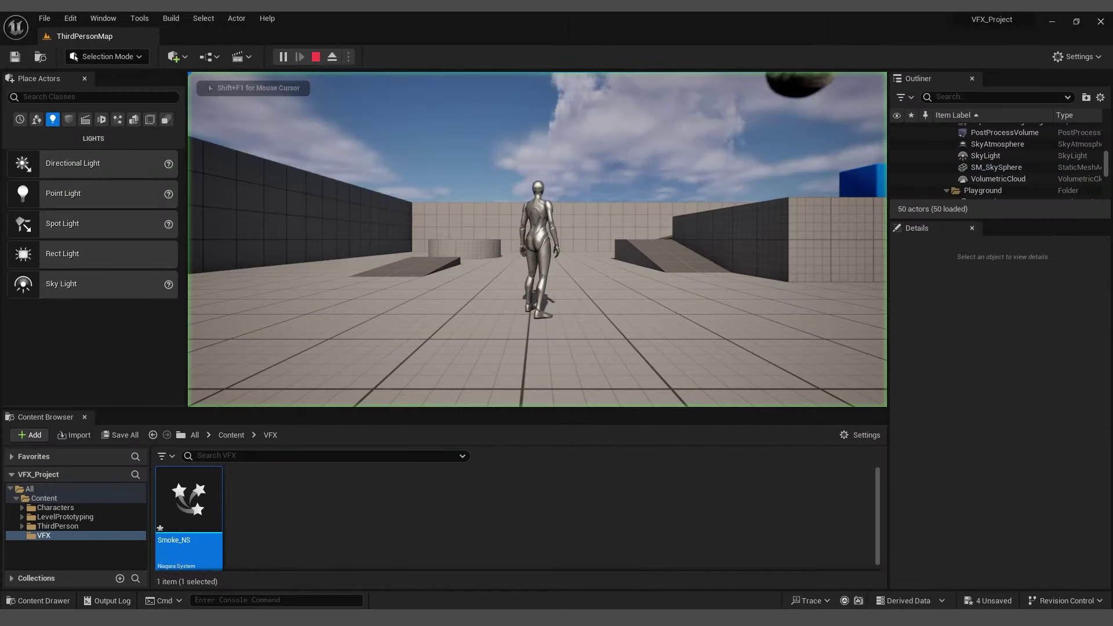
Run and jump the character around and through the smoke in the play session to examine its detail, then stop playing.
key("w")
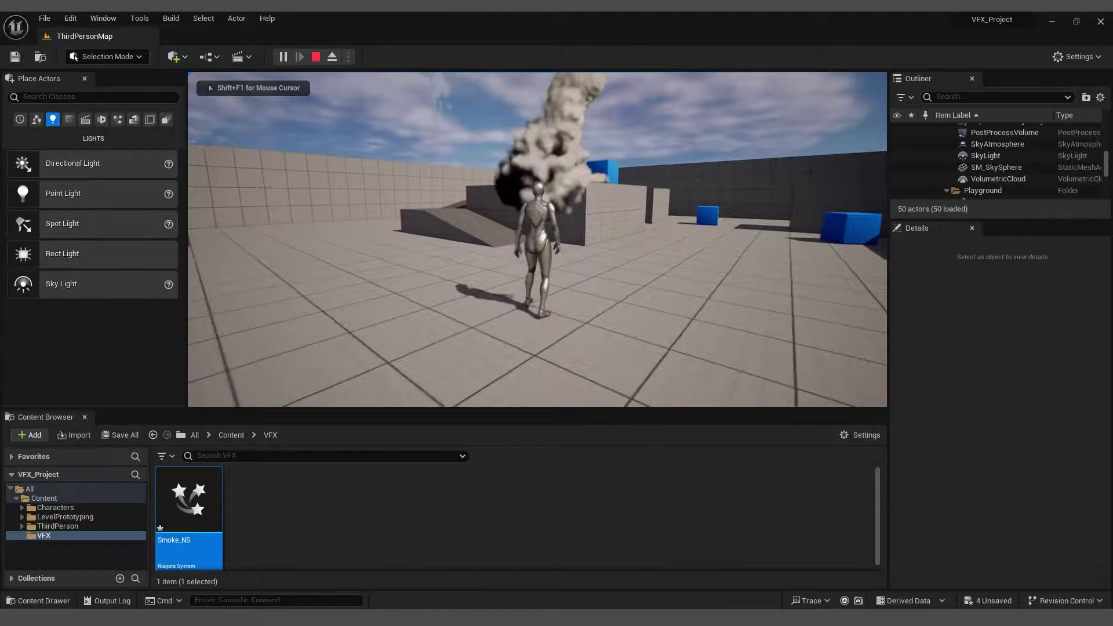
key("w")
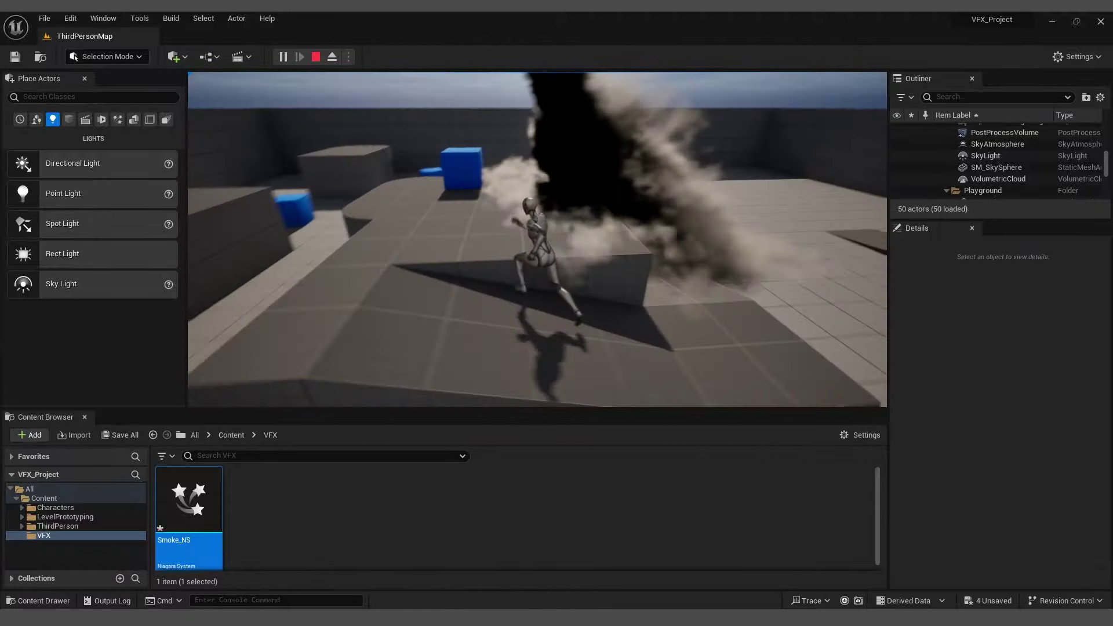
key("w")
key("space")
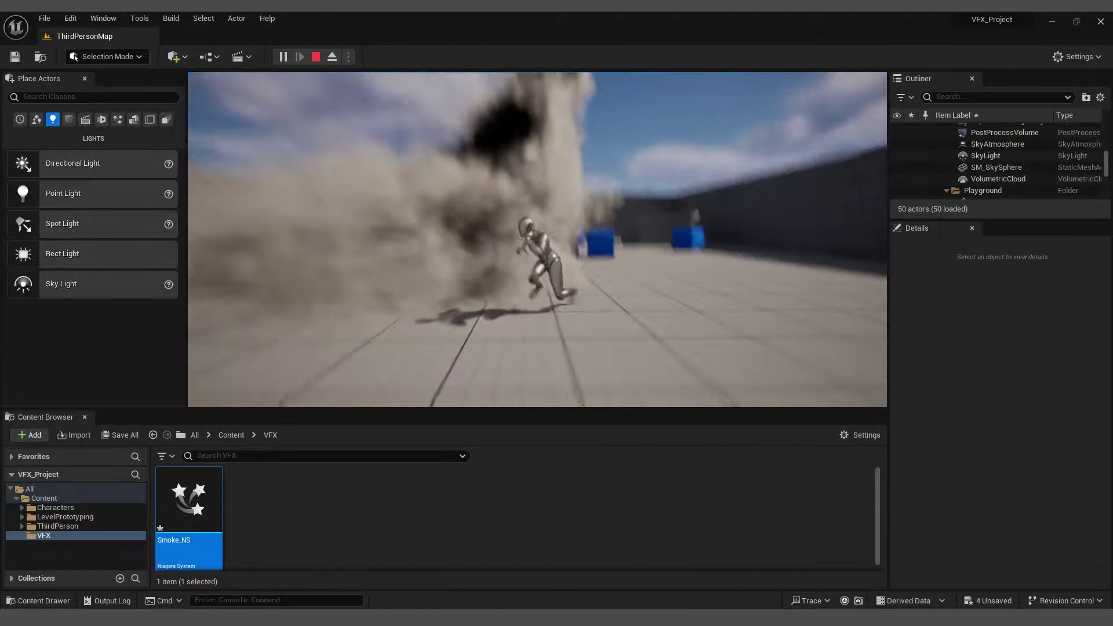
key("w")
key("space")
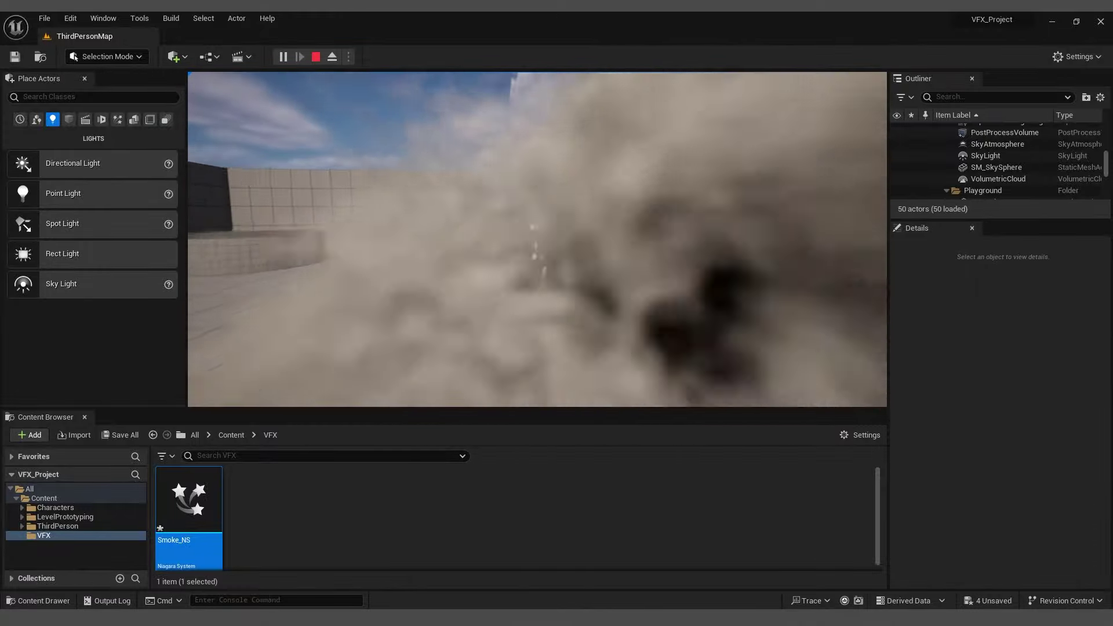
key("w")
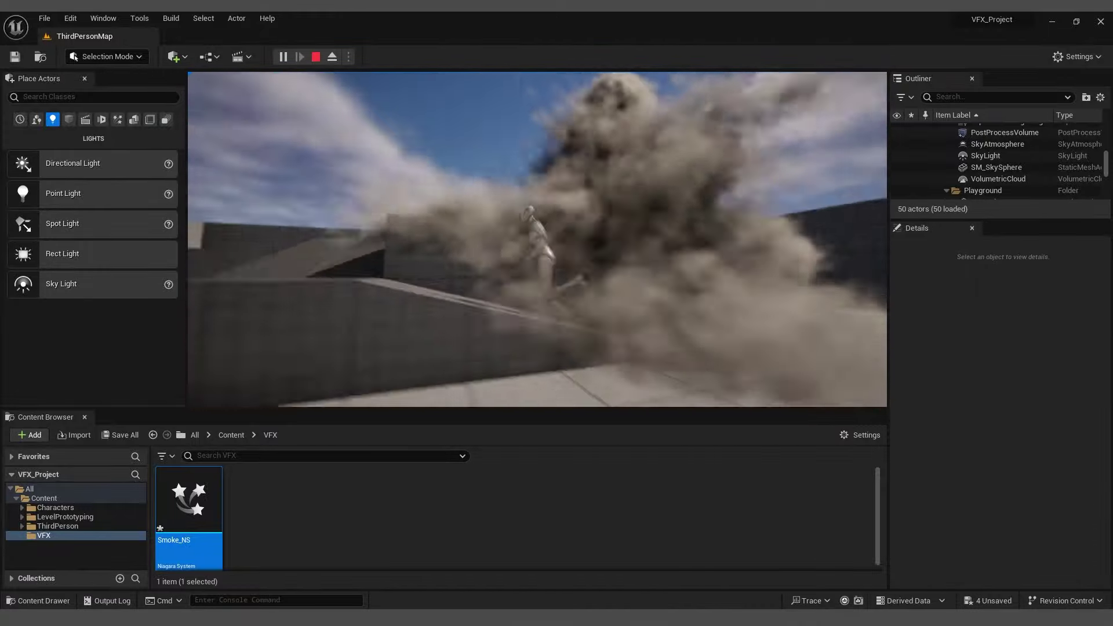
key("space")
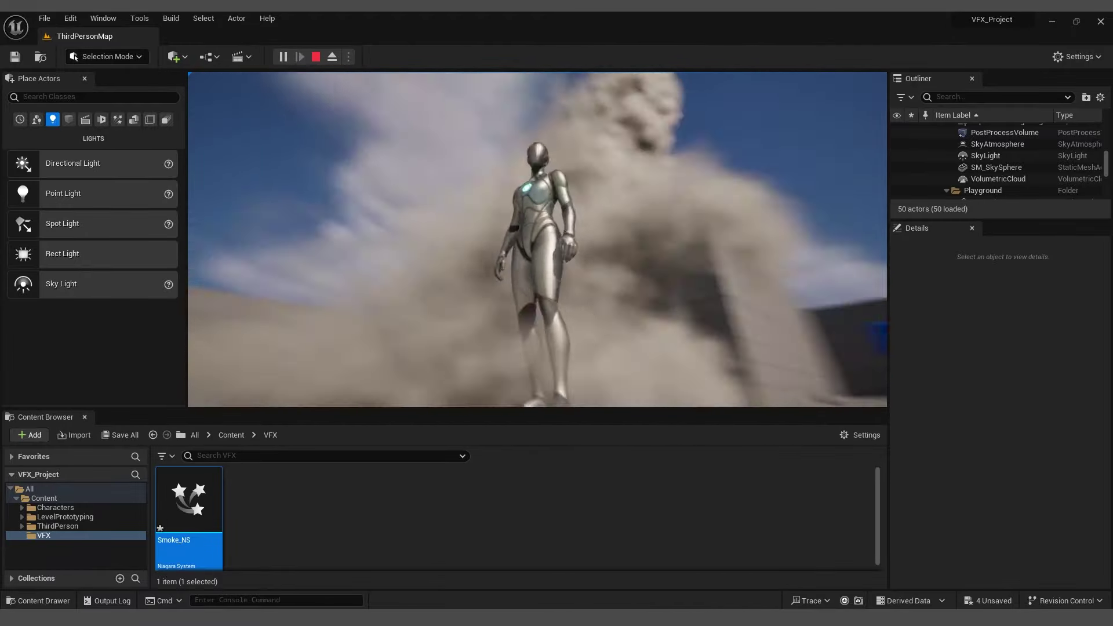
key("Escape")
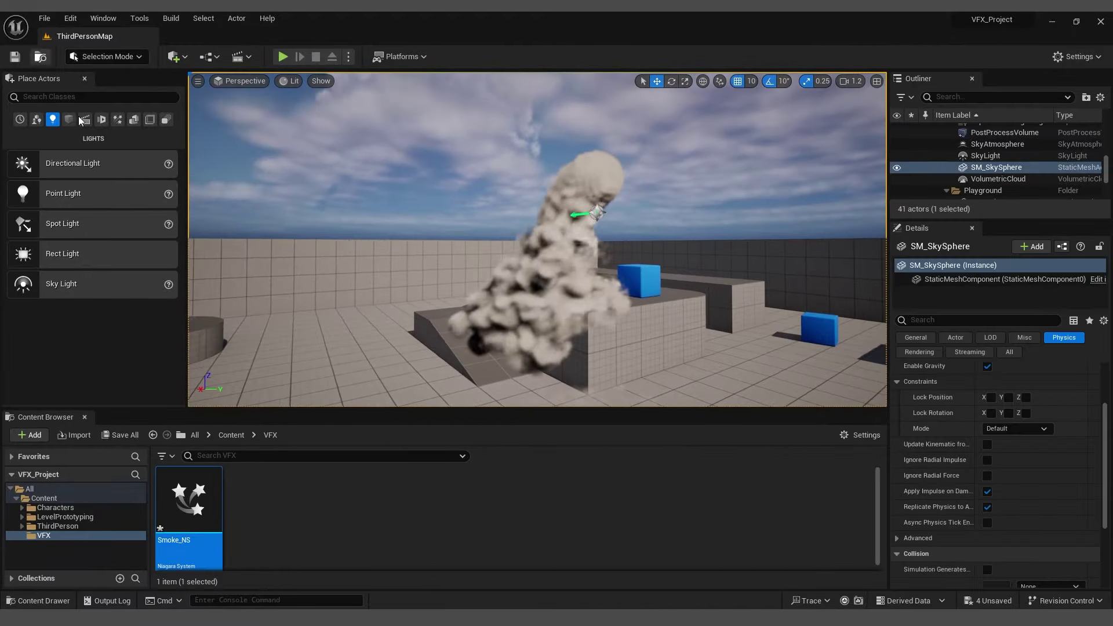
Place a point light at the smoke's source with an intensity of about 20 cd and a purple light color.
left_click_drag(598, 305, 603, 286)
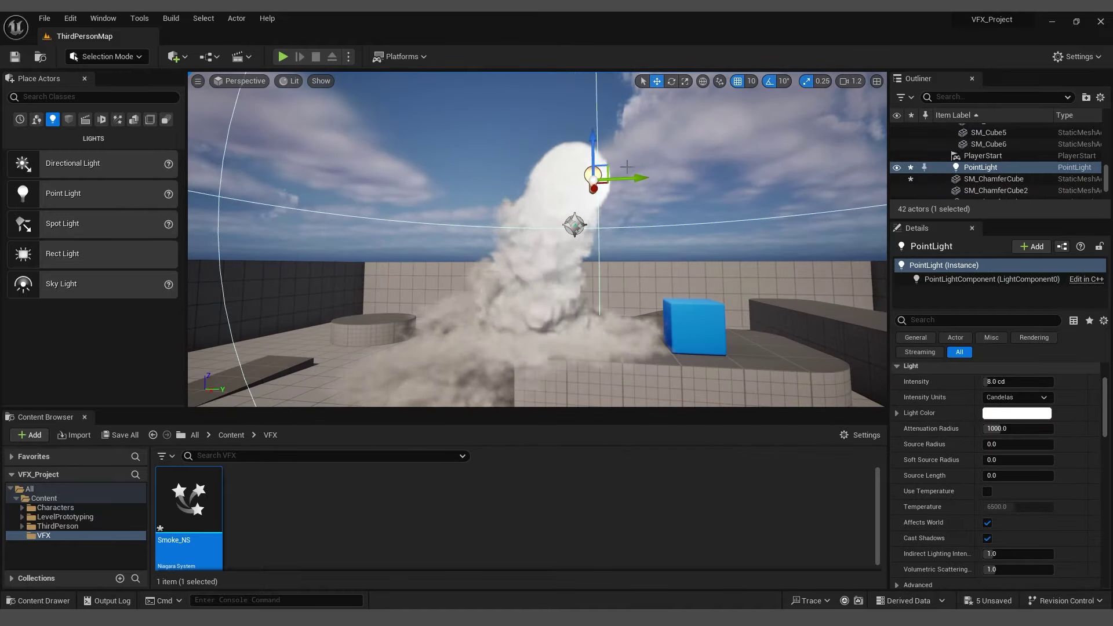
left_click_drag(627, 167, 747, 174, "alt")
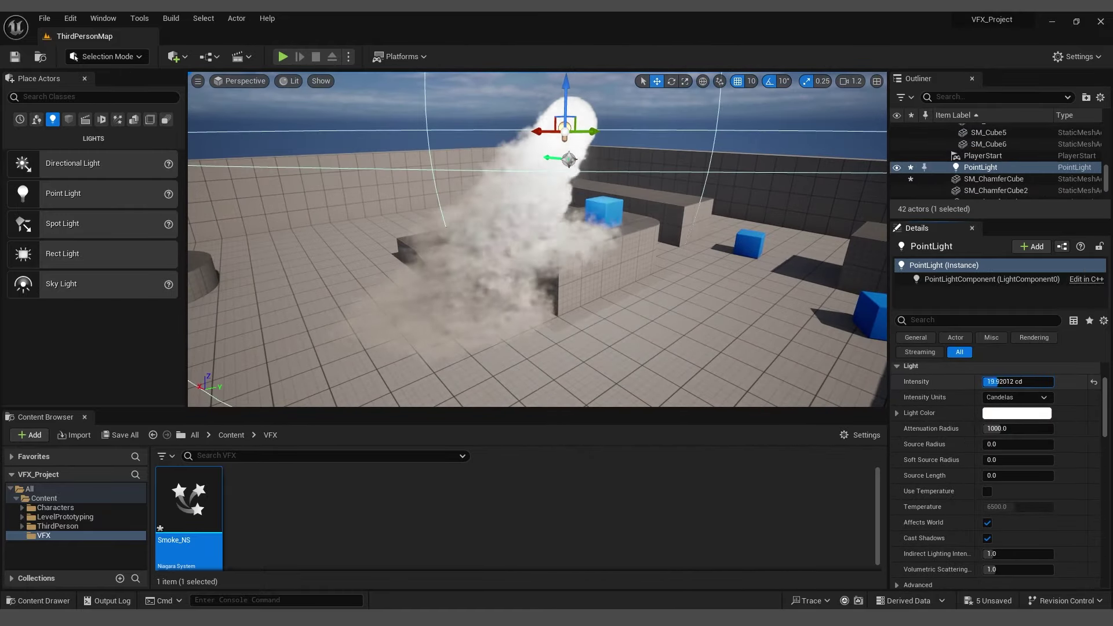
left_click(996, 414)
left_click(867, 400)
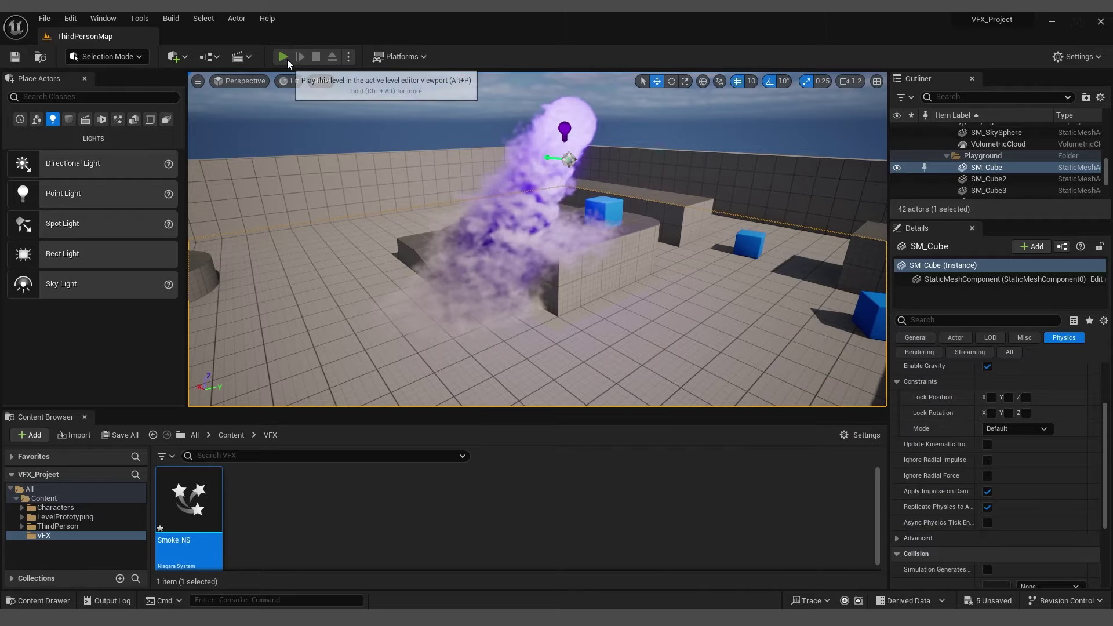
Play the level and run the character through the smoke to examine how the purple point light colors it.
left_click(286, 60)
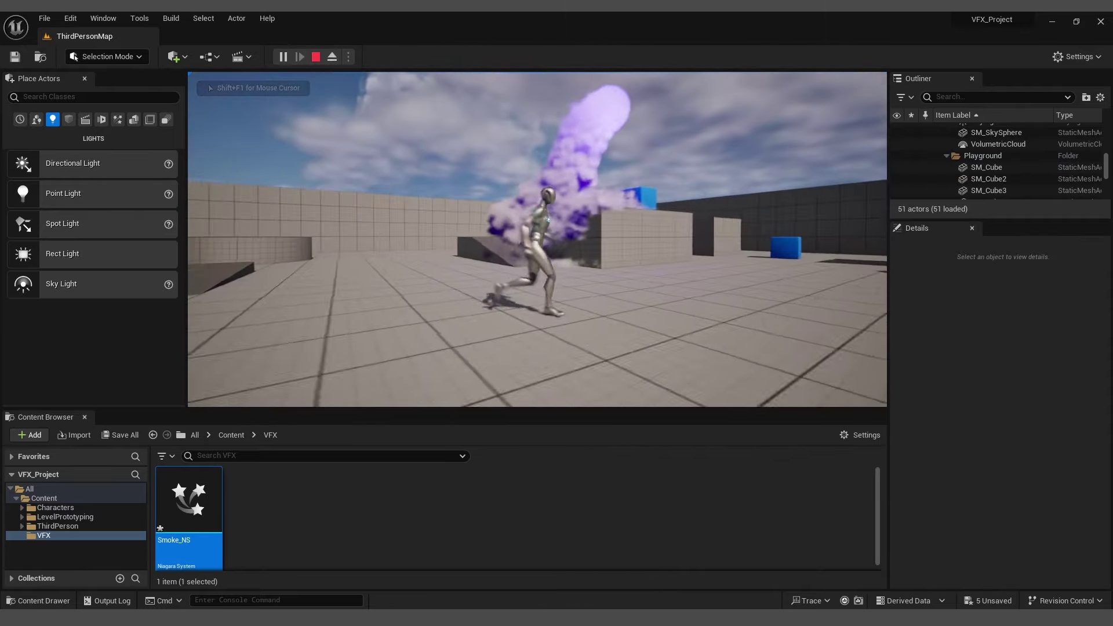
key("w")
key("w")
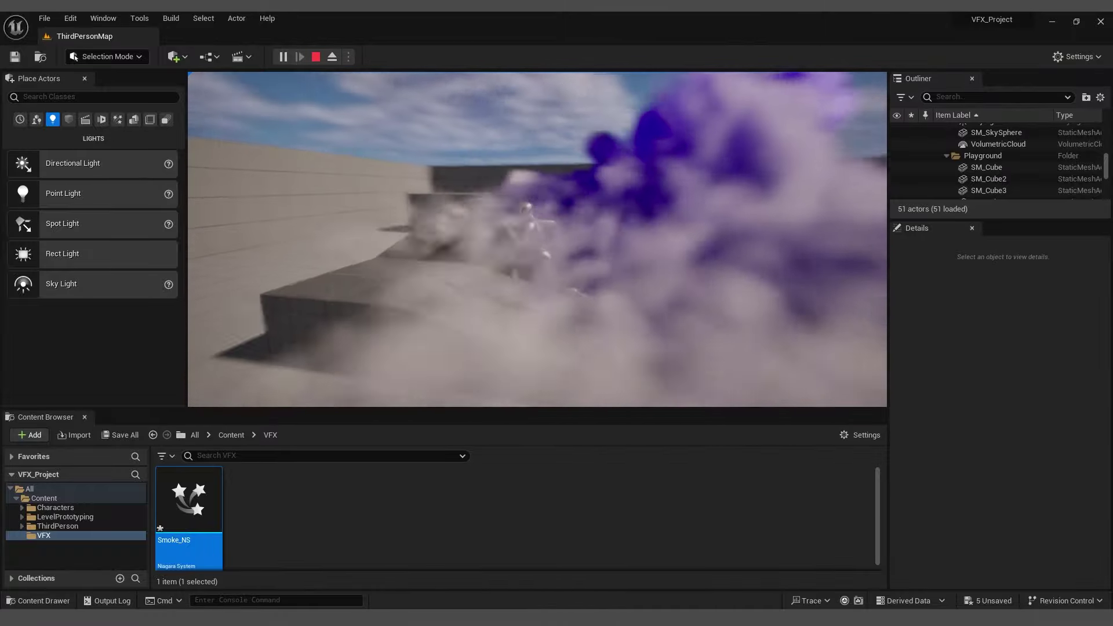
key("w")
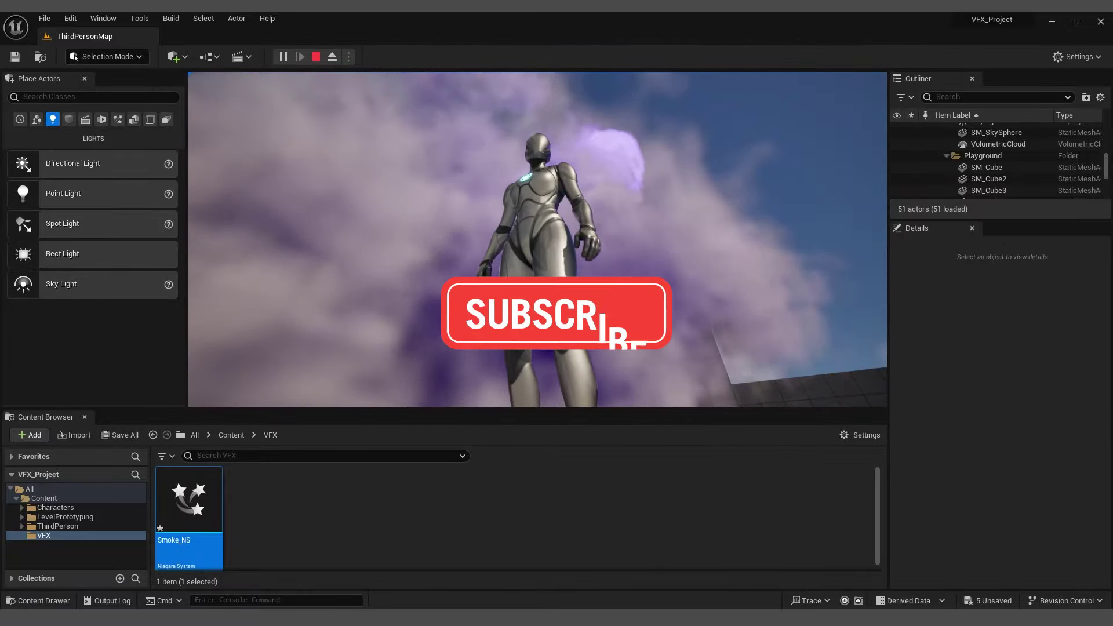
key("a")
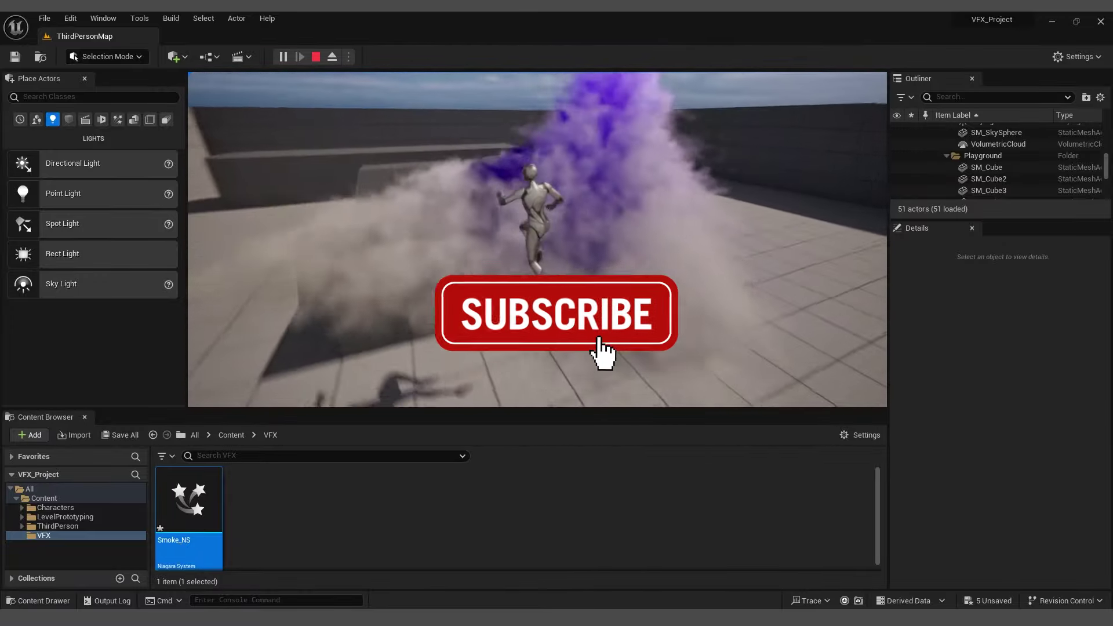